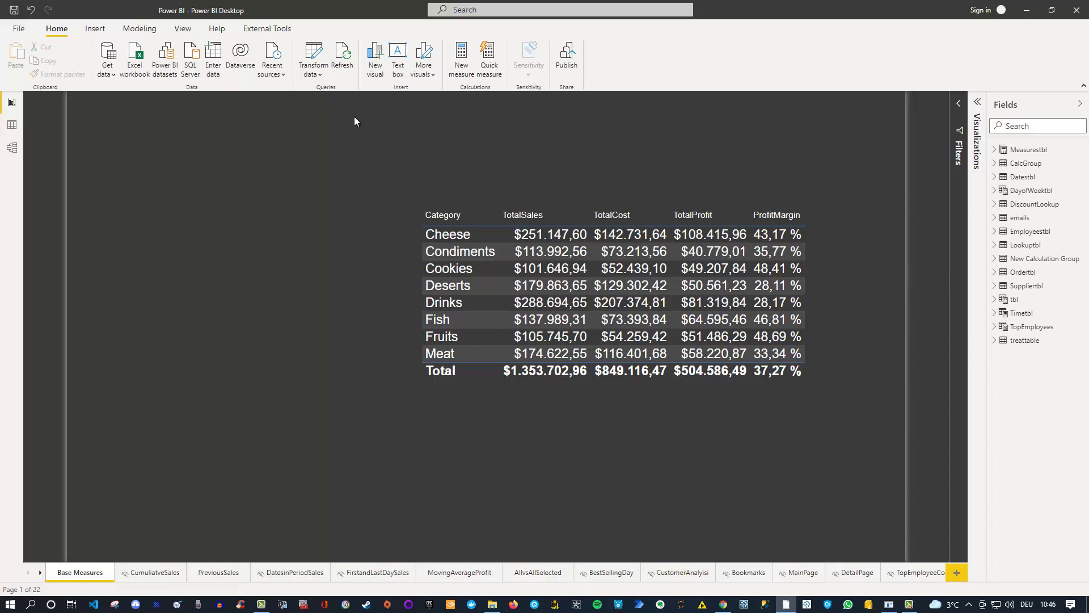
Step: Switch the ribbon to the Insert tab to show the report element options
{"action": "left_click", "coordinate": [95, 29]}
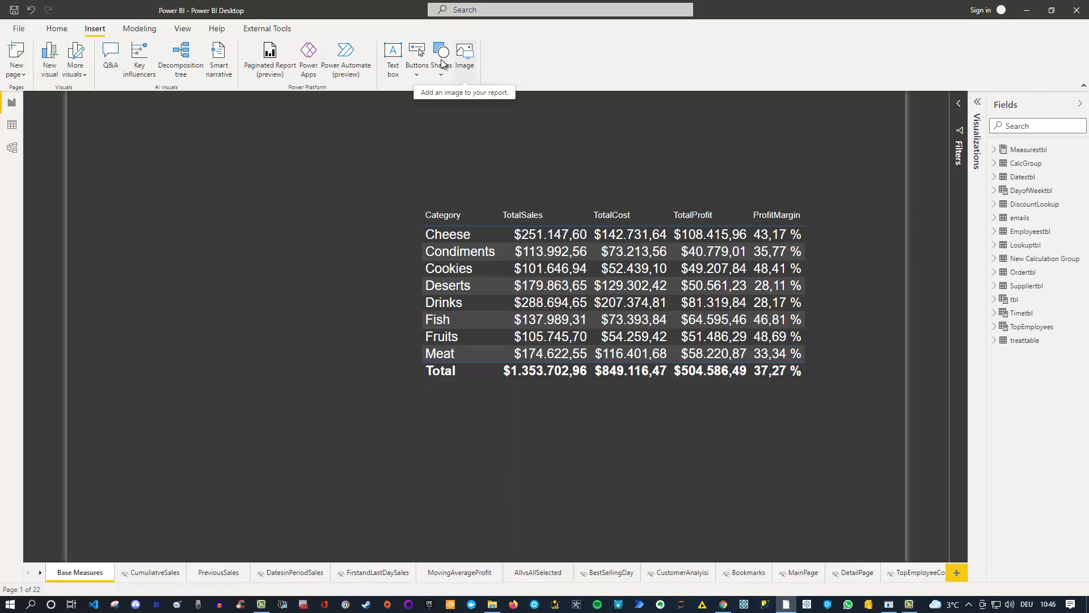
Step: Insert a Page navigator from the Buttons > Navigator menu onto the Base Measures page
{"action": "left_click", "coordinate": [412, 80]}
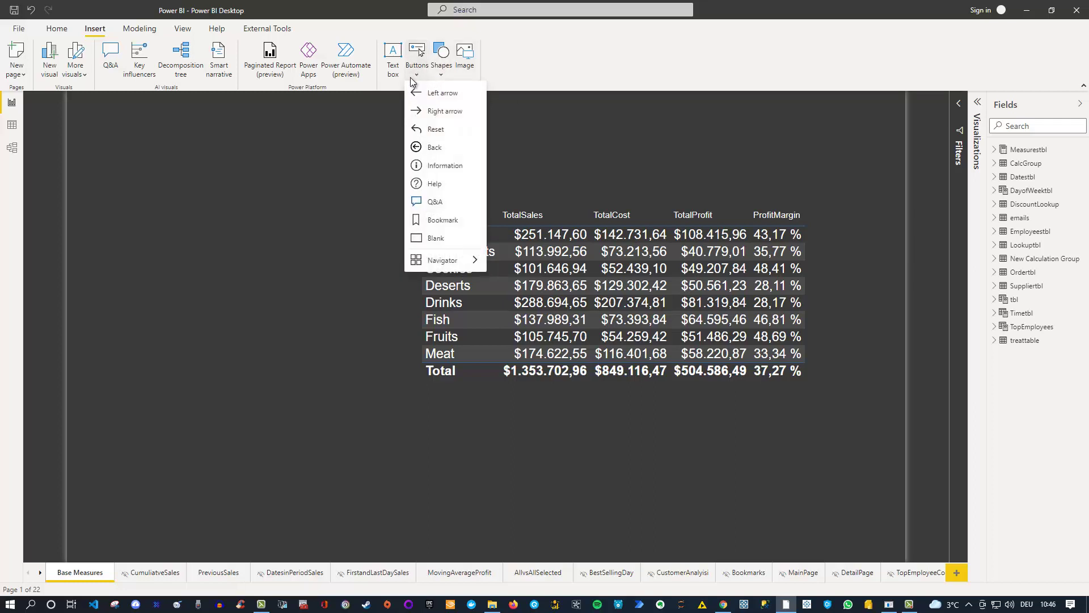
{"action": "mouse_move", "coordinate": [439, 260]}
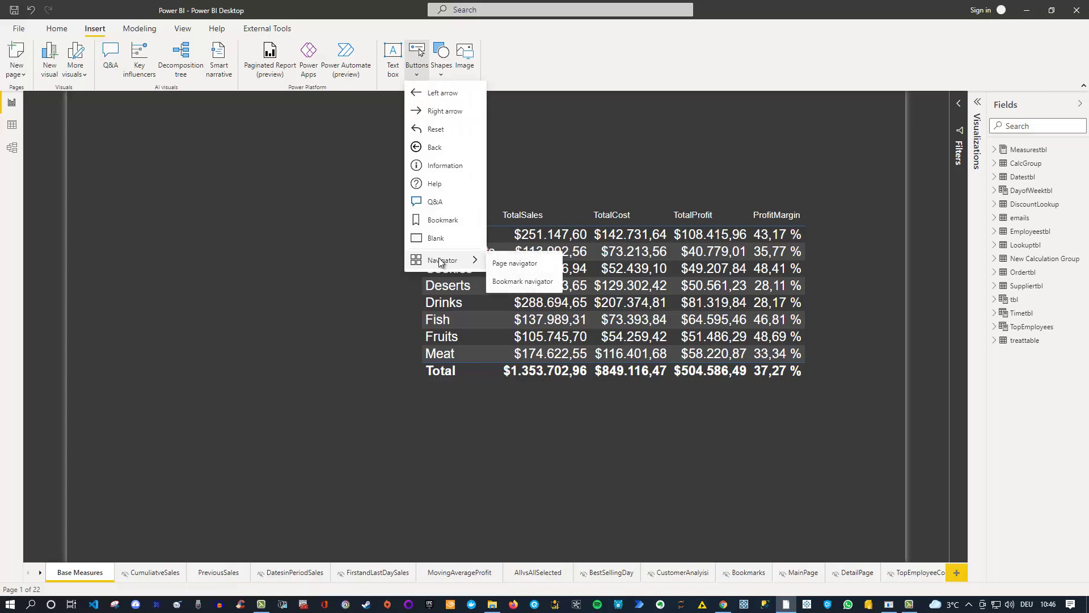
{"action": "left_click", "coordinate": [523, 268]}
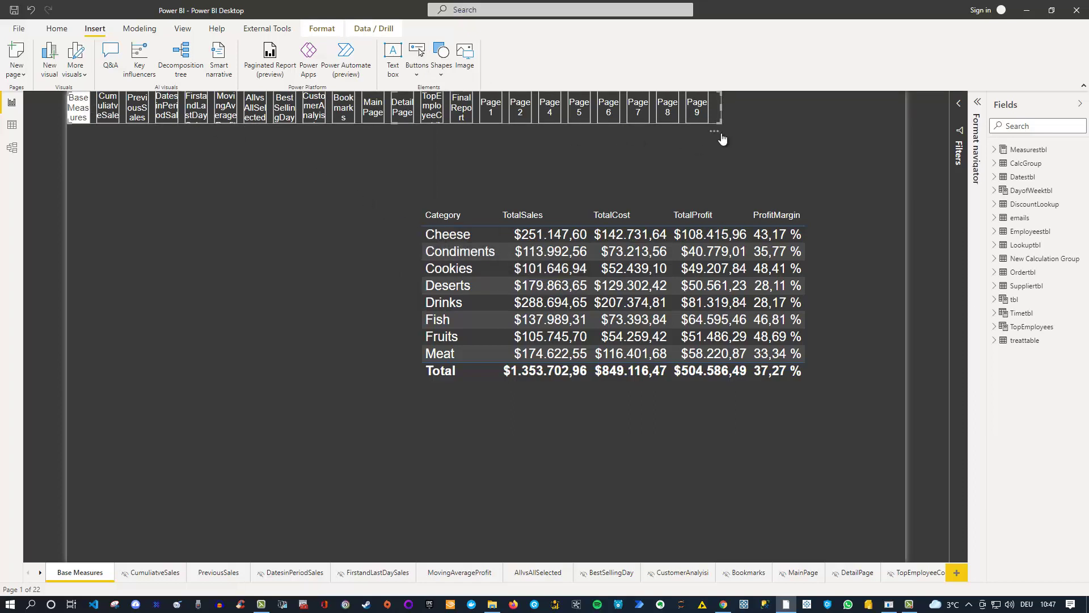
Step: Shift the navigator slightly down-right, test a jump to PreviousSales and back, then show its format settings
{"action": "left_click_drag", "start_coordinate": [713, 130], "coordinate": [738, 156]}
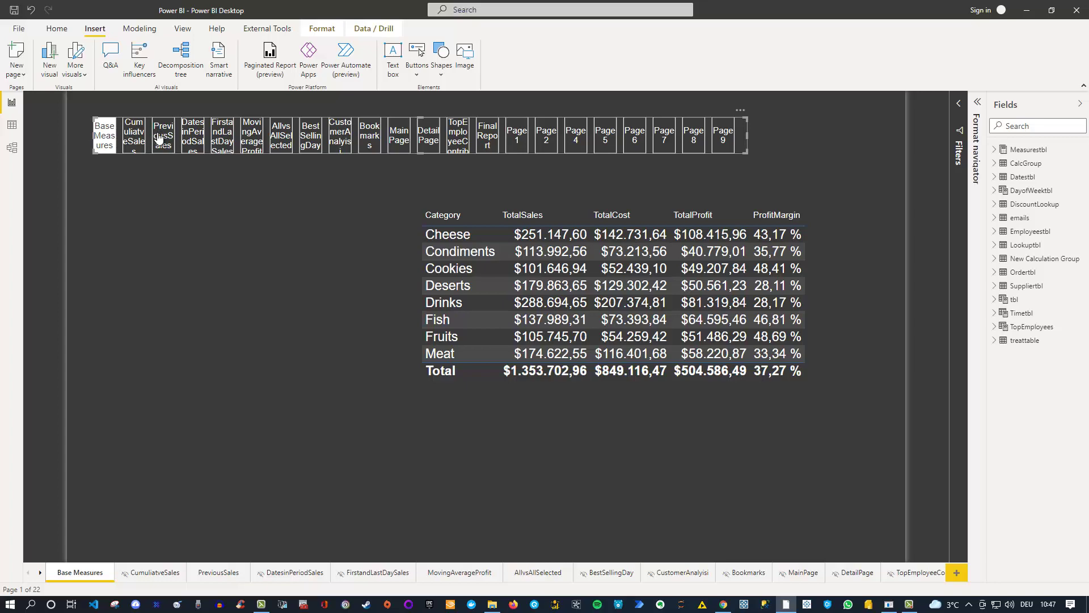
{"action": "left_click", "coordinate": [158, 138], "text": "ctrl"}
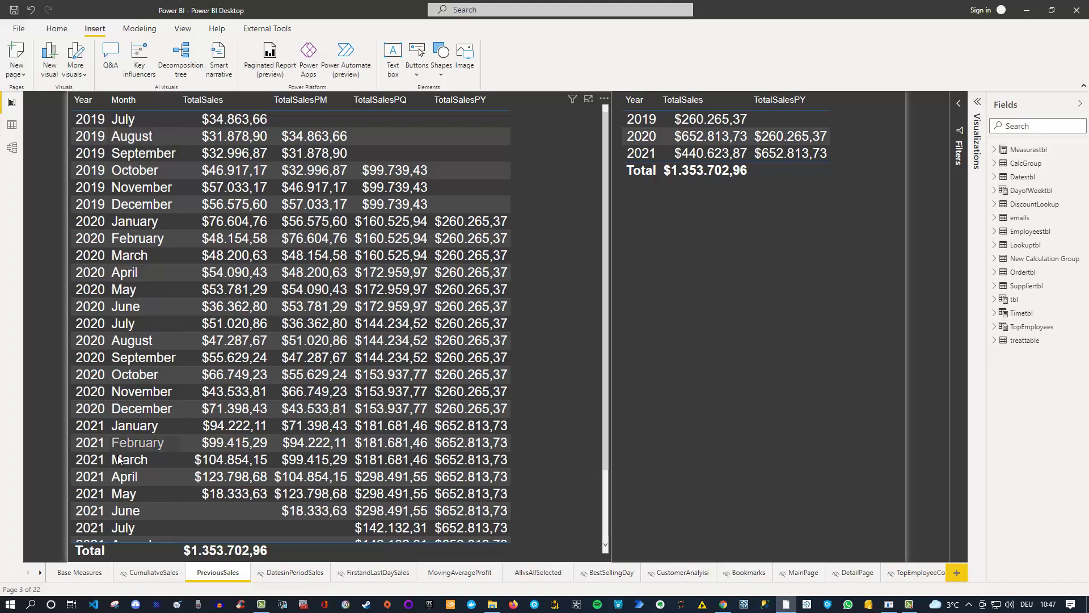
{"action": "left_click", "coordinate": [61, 579]}
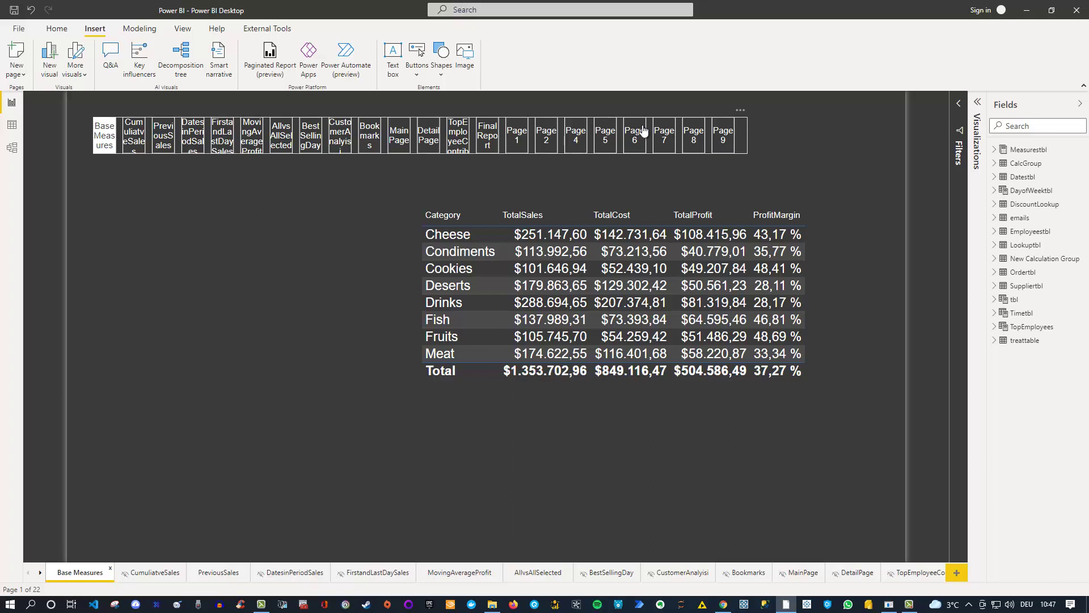
{"action": "left_click", "coordinate": [742, 129]}
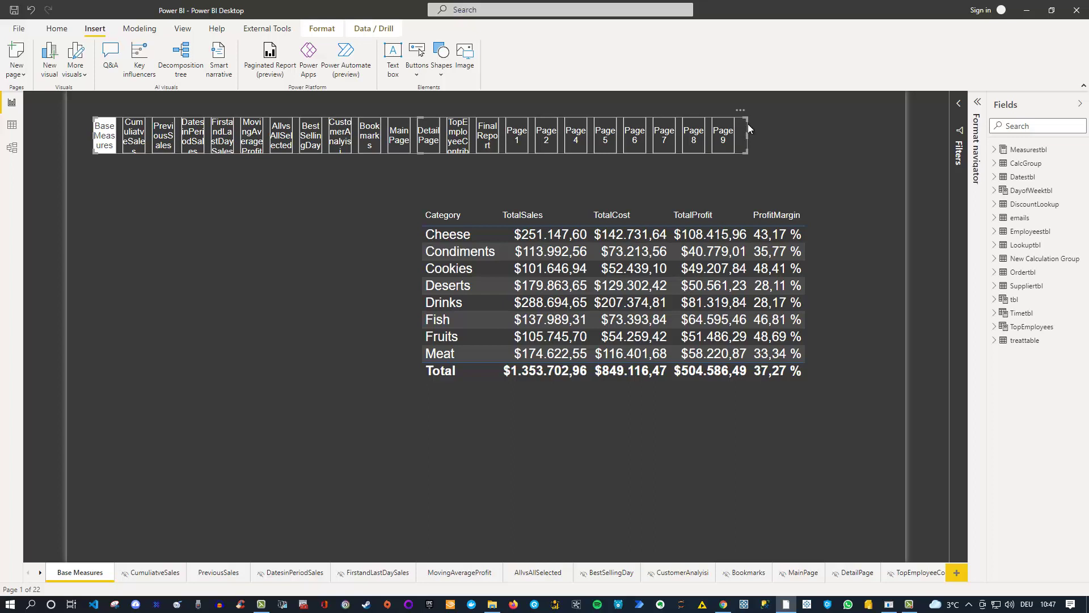
{"action": "left_click", "coordinate": [978, 102]}
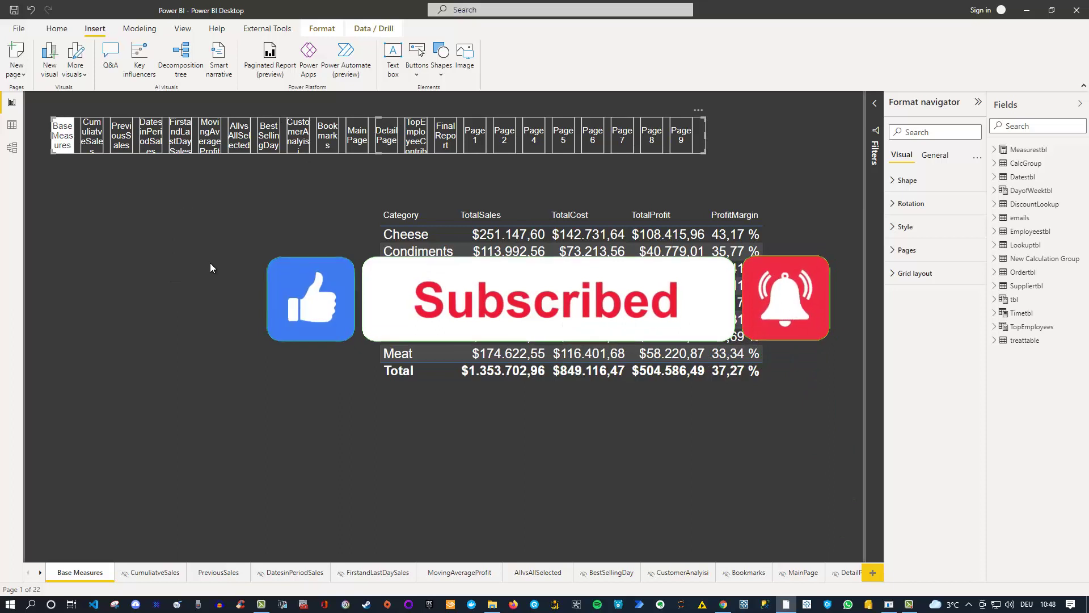
Step: Set the navigator's Grid layout orientation to Vertical
{"action": "left_click", "coordinate": [894, 275]}
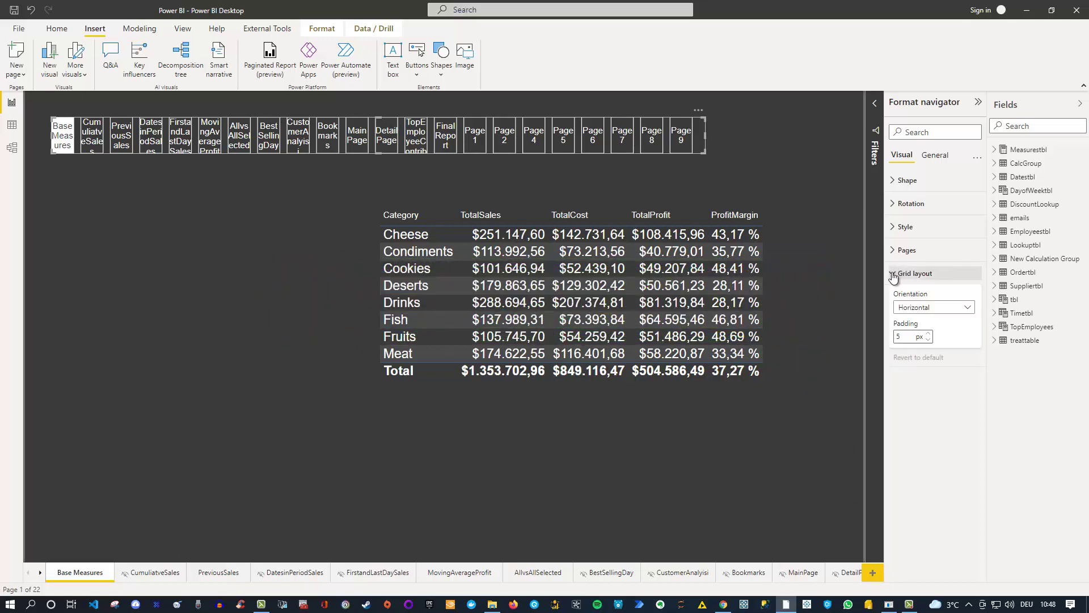
{"action": "left_click", "coordinate": [926, 309]}
{"action": "left_click", "coordinate": [917, 335]}
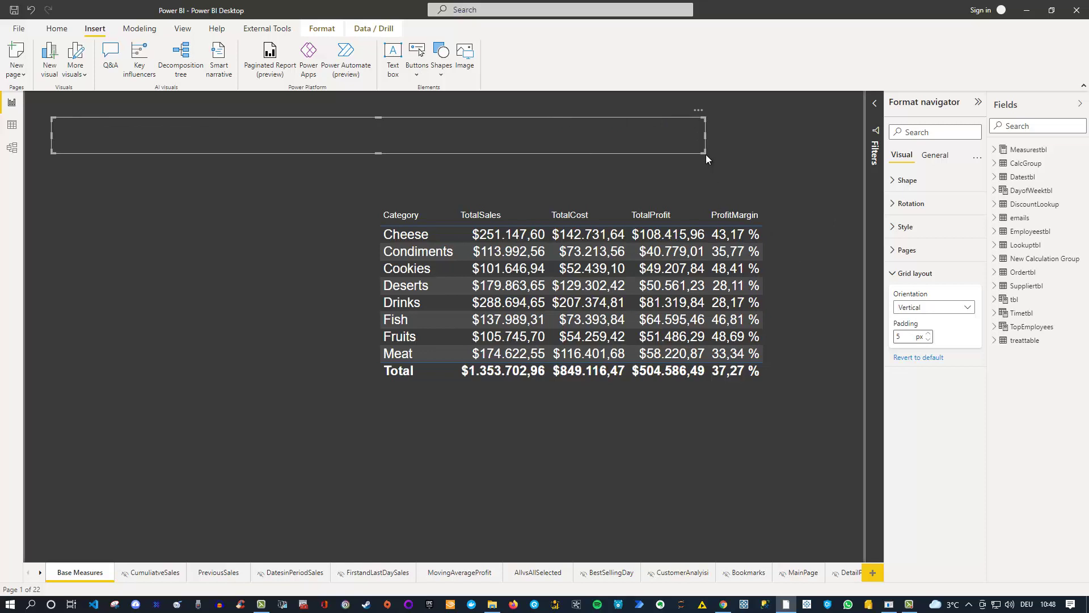
Step: Reshape the navigator into a narrow, tall strip along the page's left edge
{"action": "left_click_drag", "start_coordinate": [705, 153], "coordinate": [89, 557]}
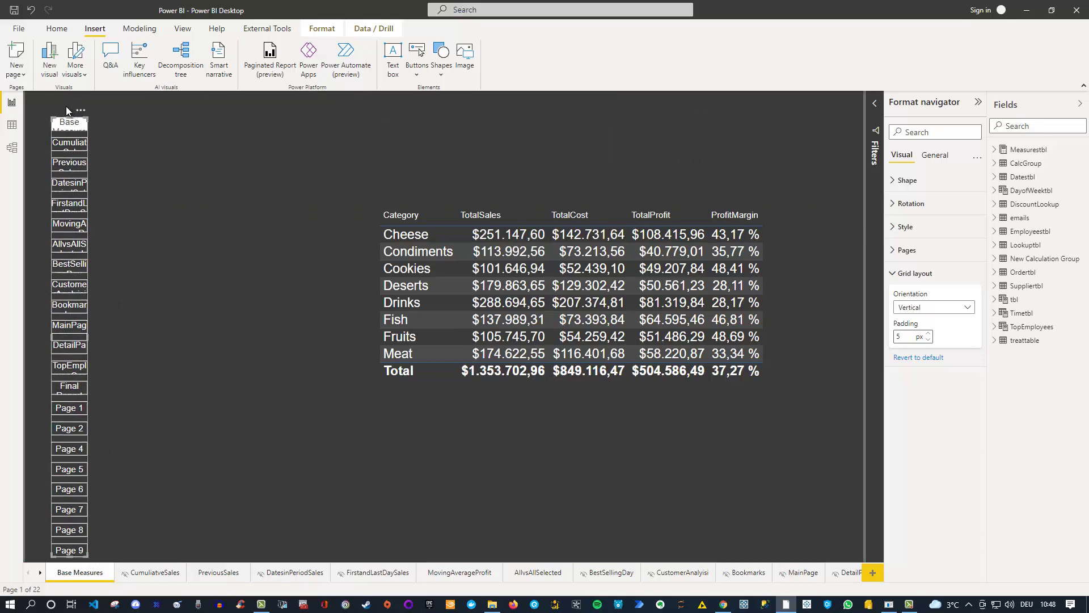
{"action": "left_click_drag", "start_coordinate": [66, 107], "coordinate": [40, 81]}
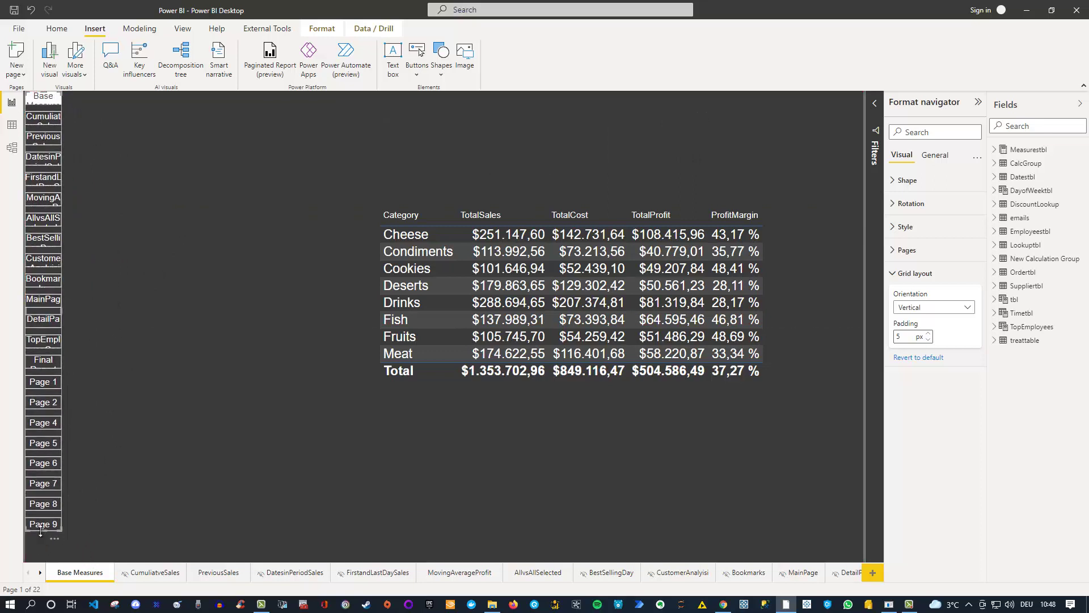
{"action": "left_click_drag", "start_coordinate": [42, 534], "coordinate": [37, 565]}
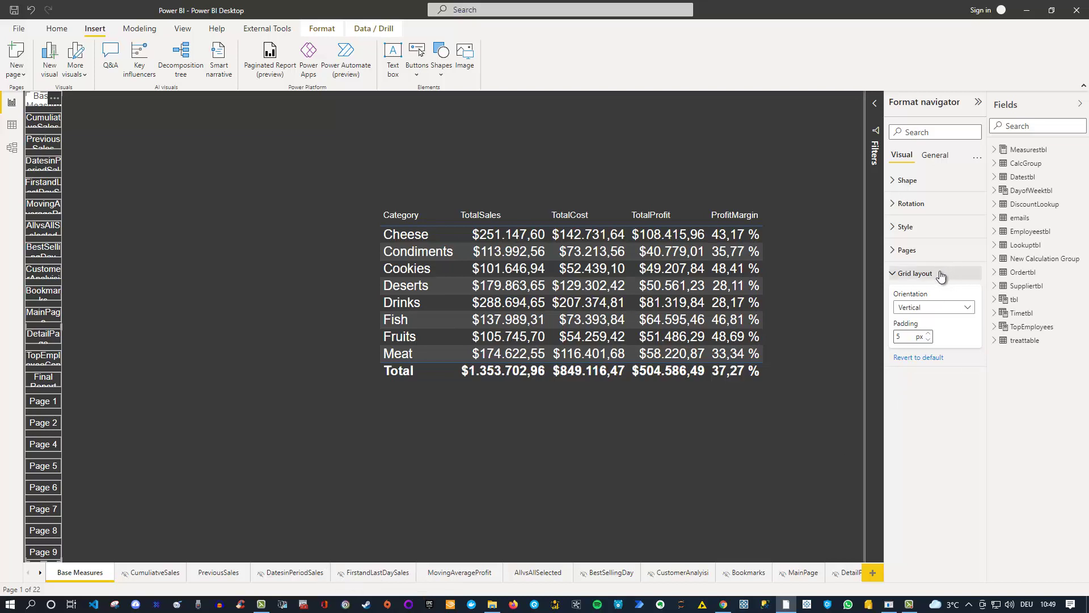
Step: Turn Show hidden pages off in the navigator's Pages settings
{"action": "left_click", "coordinate": [900, 254]}
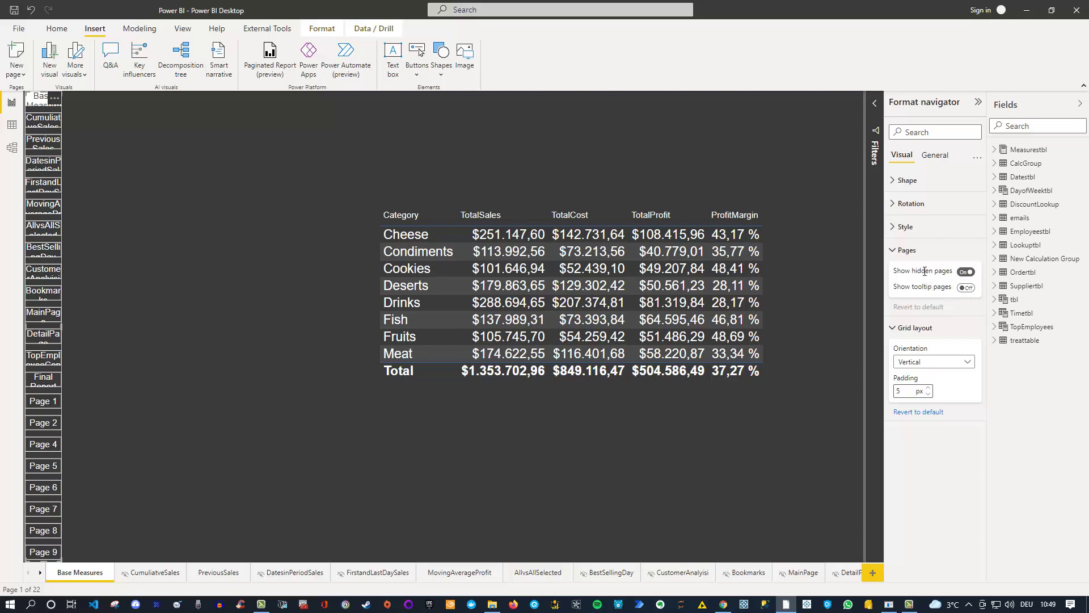
{"action": "left_click", "coordinate": [964, 273]}
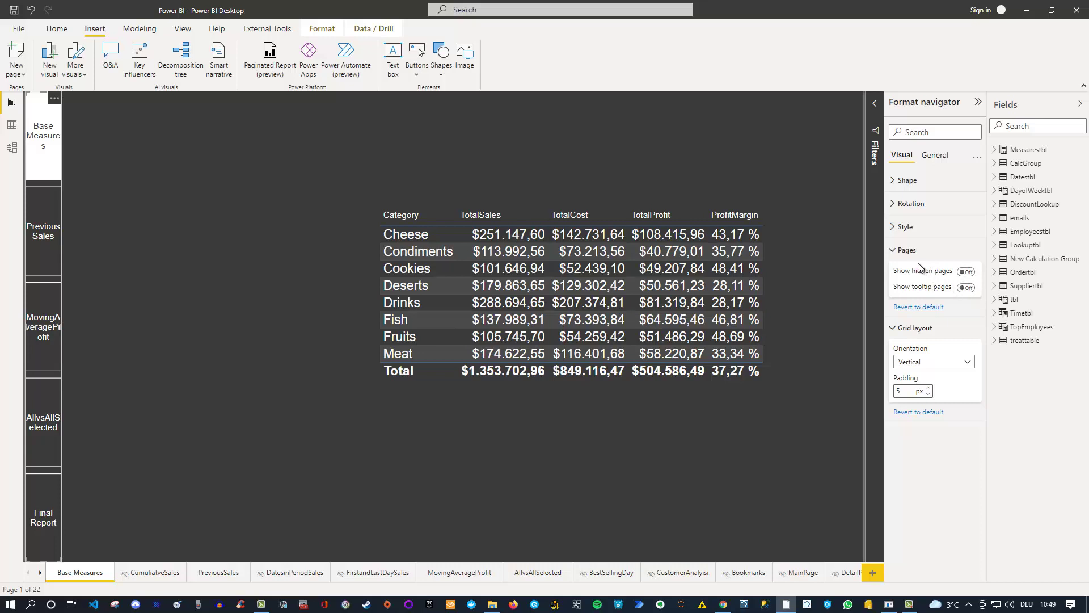
Step: Set the Hover state text to 13 pt and black in the navigator's Style settings
{"action": "left_click", "coordinate": [895, 232]}
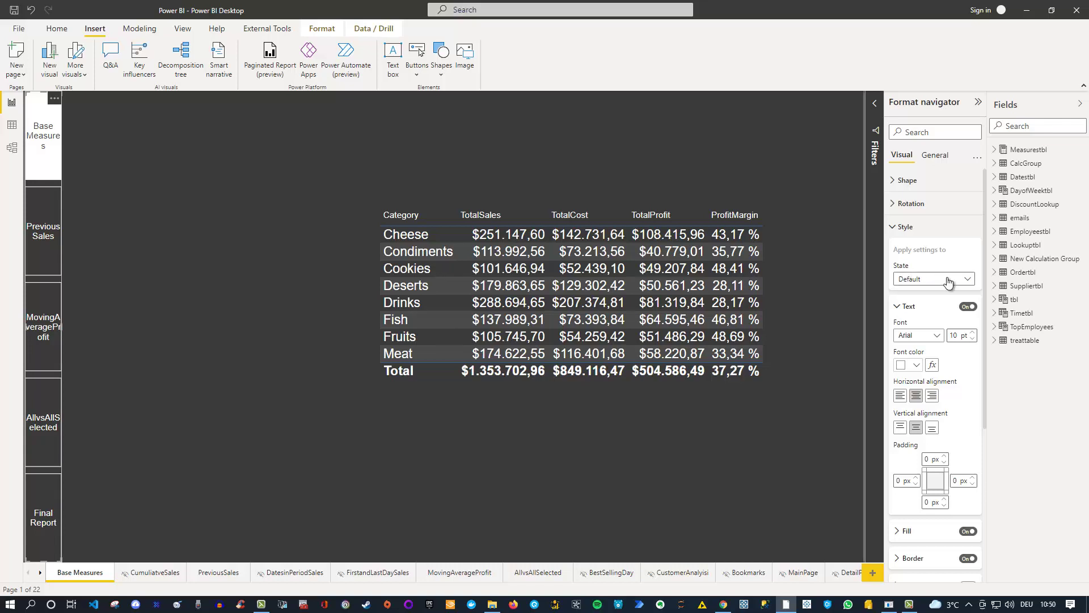
{"action": "left_click", "coordinate": [928, 279]}
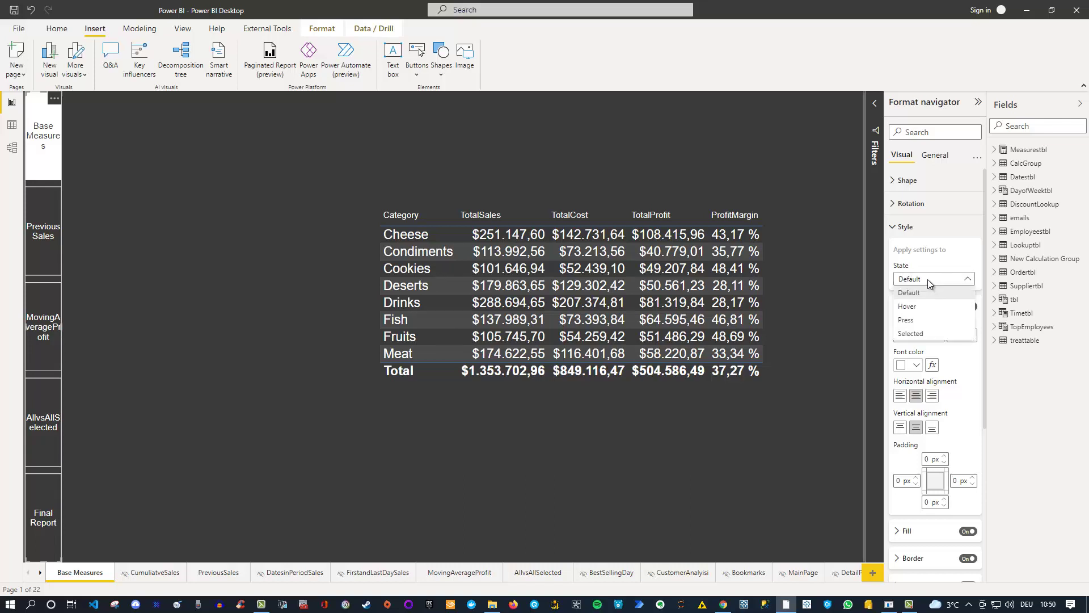
{"action": "left_click", "coordinate": [910, 309]}
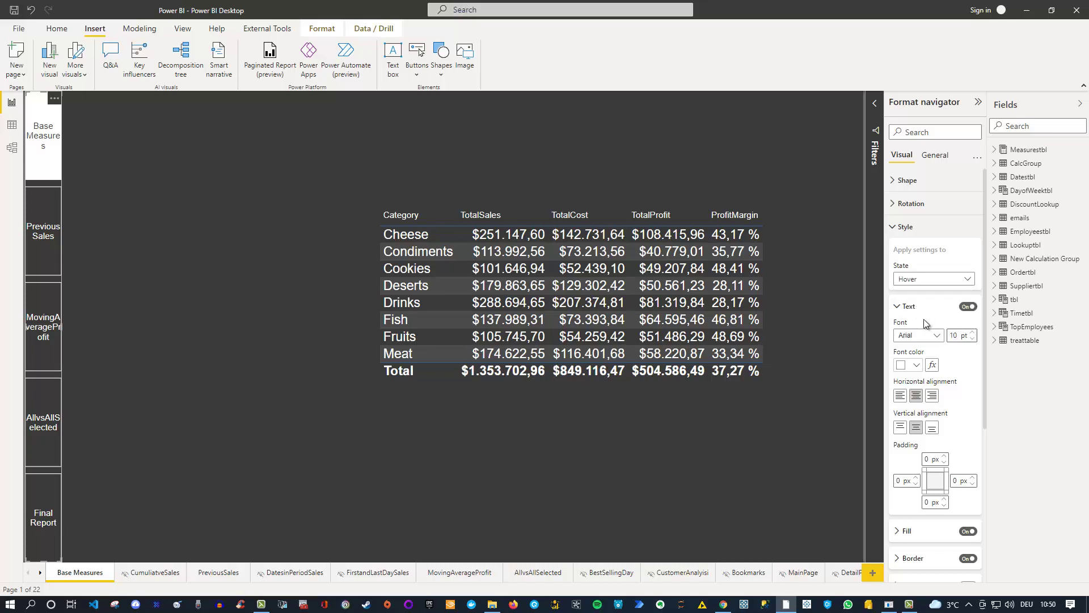
{"action": "left_click", "coordinate": [973, 332]}
{"action": "left_click", "coordinate": [973, 332]}
{"action": "left_click", "coordinate": [973, 332]}
{"action": "left_click", "coordinate": [916, 366]}
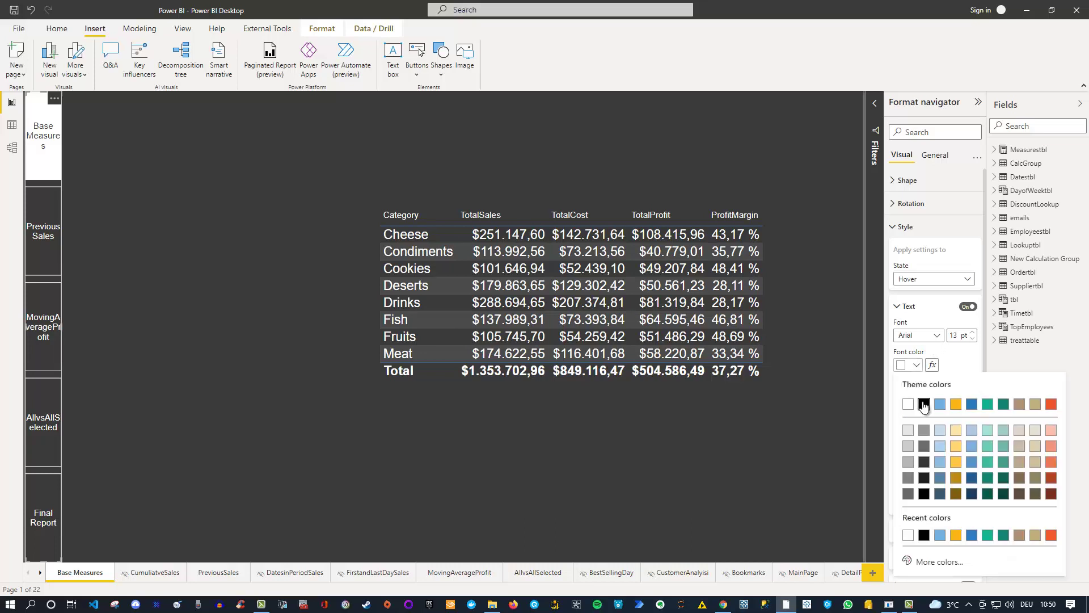
{"action": "left_click", "coordinate": [924, 403]}
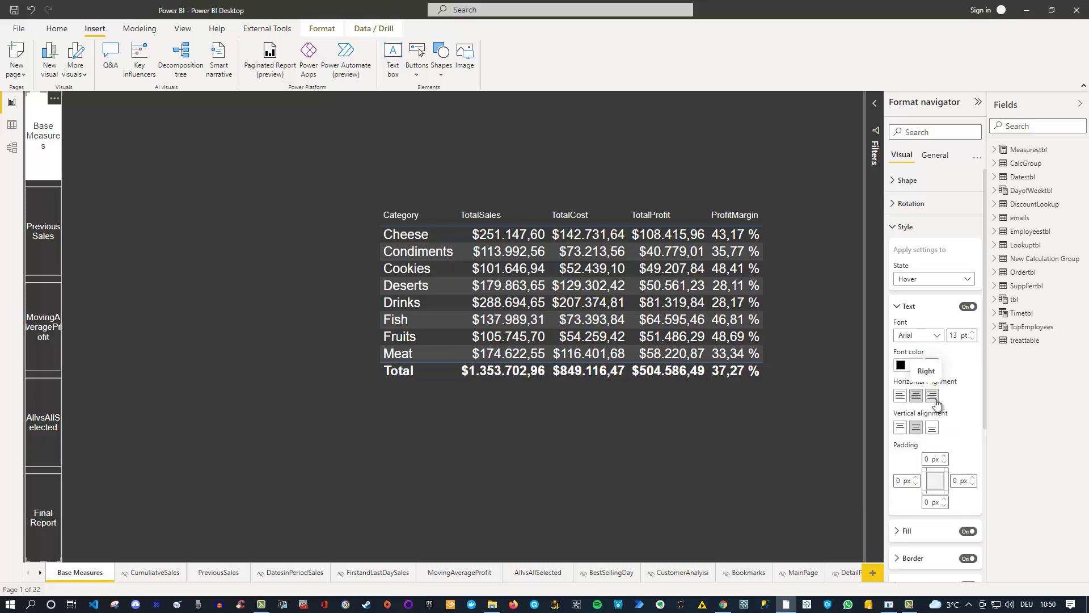
Step: Give the hover state a white fill color
{"action": "scroll", "coordinate": [931, 431], "scroll_direction": "down", "scroll_amount": 1}
{"action": "left_click", "coordinate": [898, 471]}
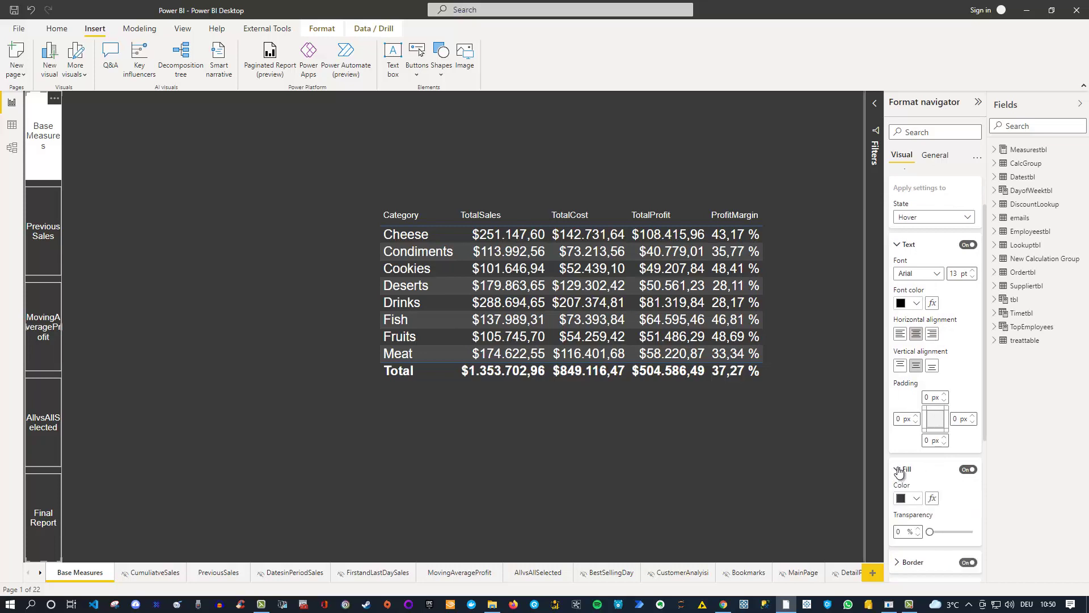
{"action": "left_click", "coordinate": [918, 500]}
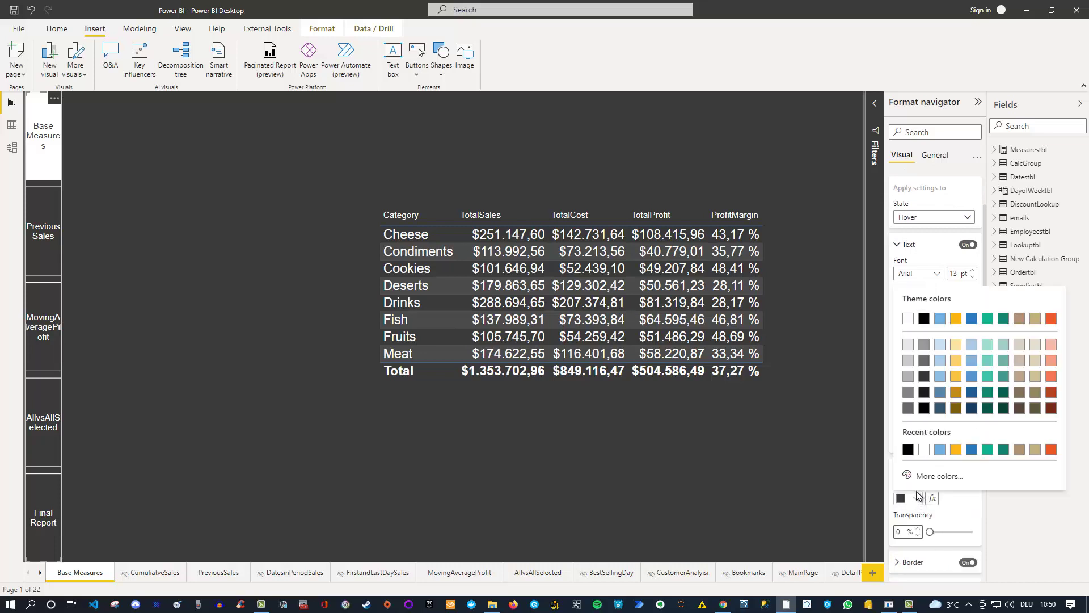
{"action": "left_click", "coordinate": [908, 319]}
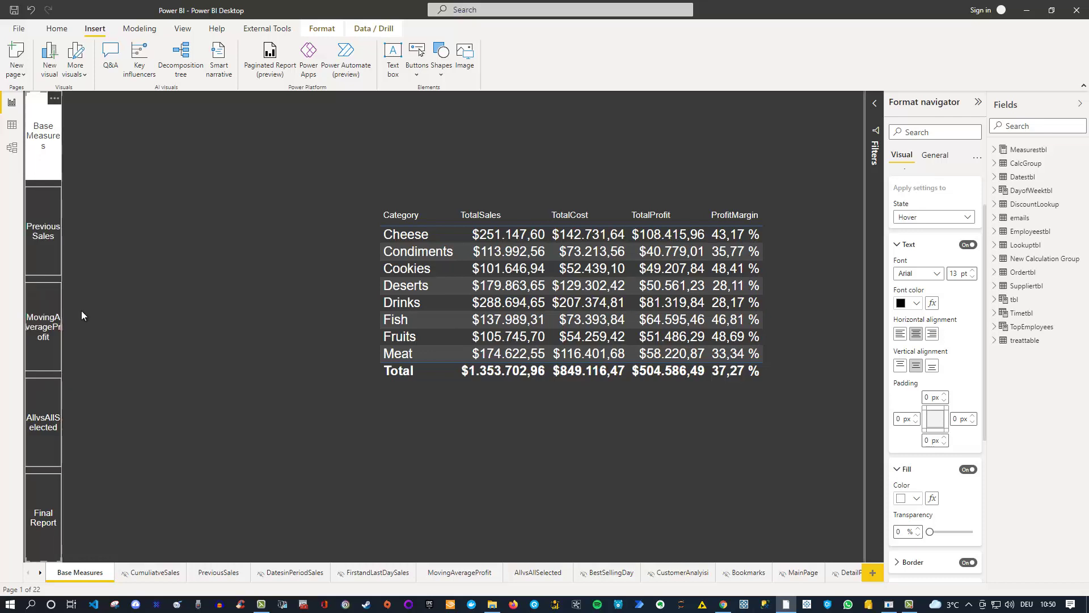
Step: Recheck the button state list, keeping Hover as the styled state
{"action": "left_click", "coordinate": [909, 220]}
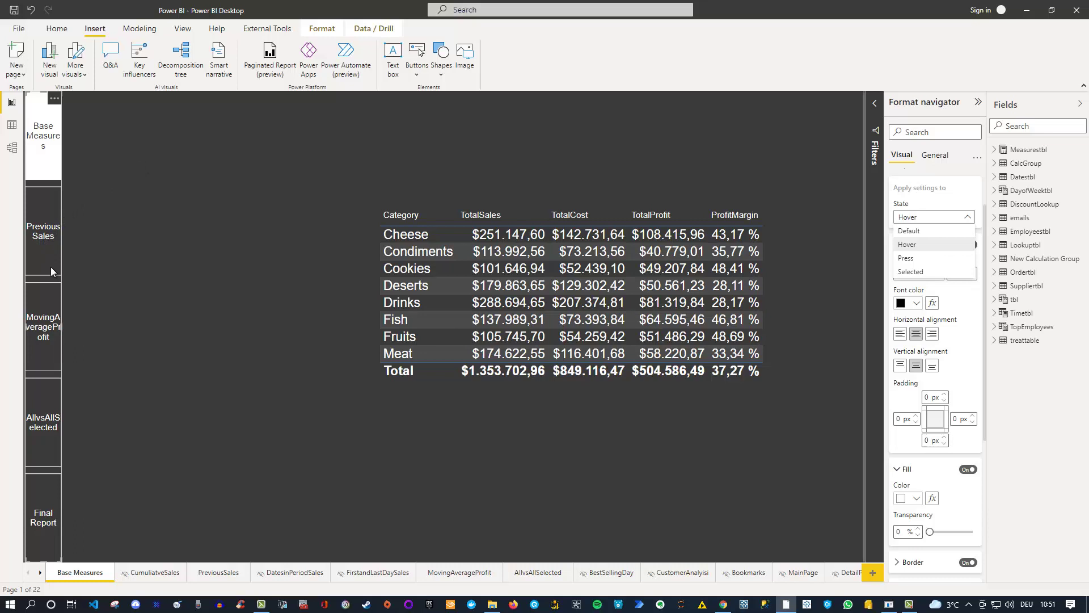
{"action": "left_click", "coordinate": [45, 329]}
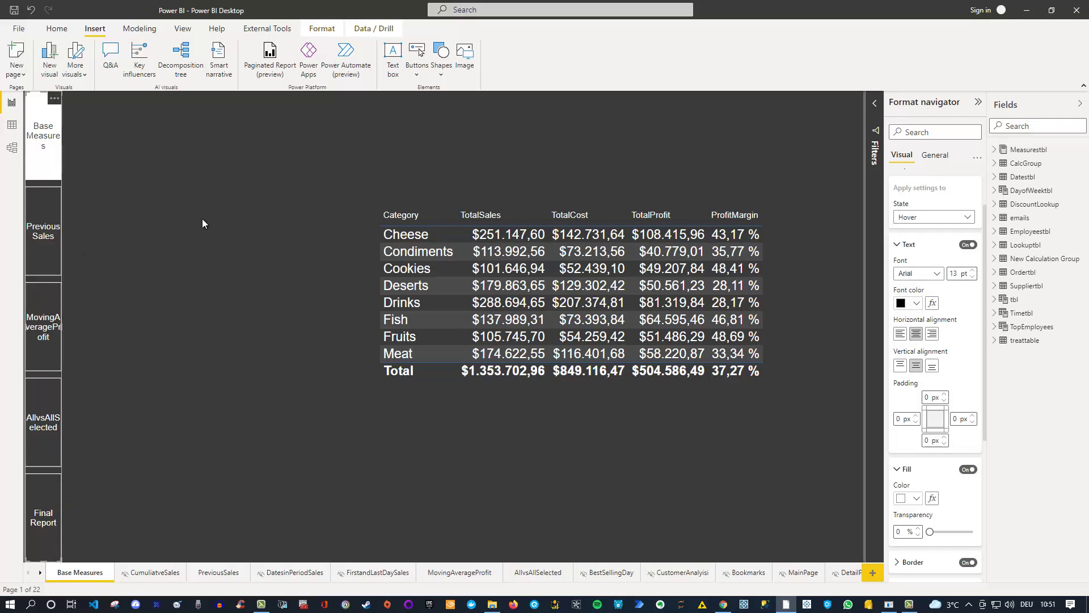
{"action": "scroll", "coordinate": [897, 320], "scroll_direction": "up", "scroll_amount": 2}
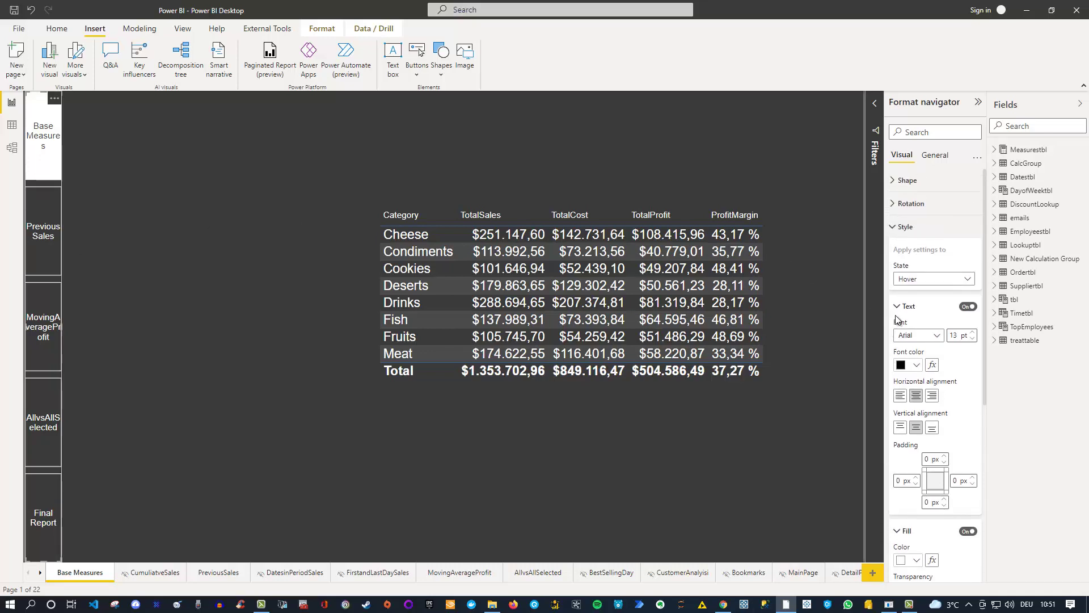
Step: Set the navigator's Rotation to 90 degrees
{"action": "left_click", "coordinate": [896, 227]}
{"action": "left_click", "coordinate": [890, 204]}
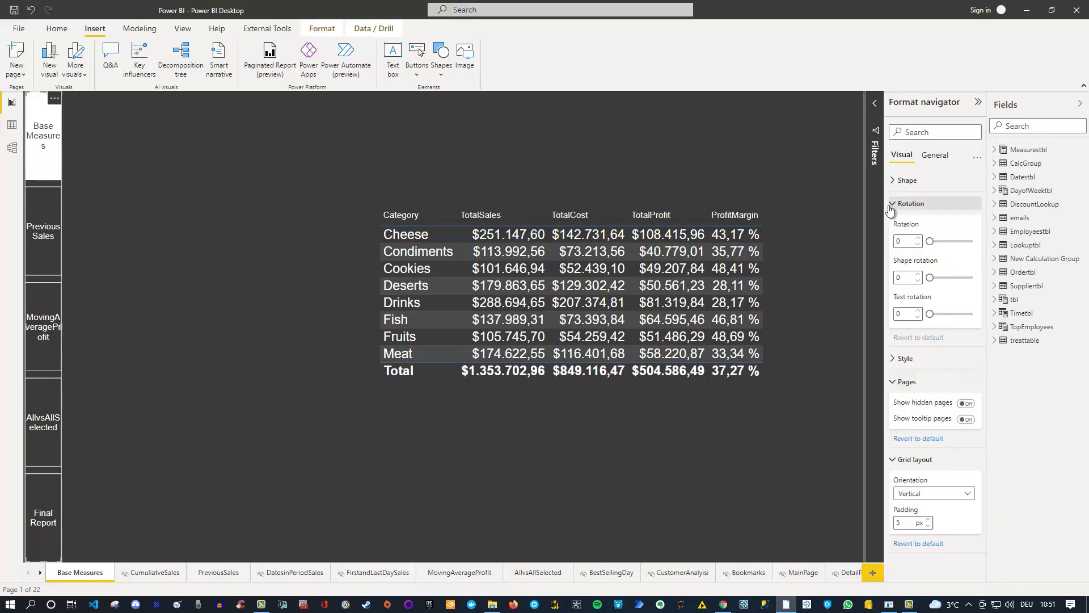
{"action": "left_click", "coordinate": [897, 242]}
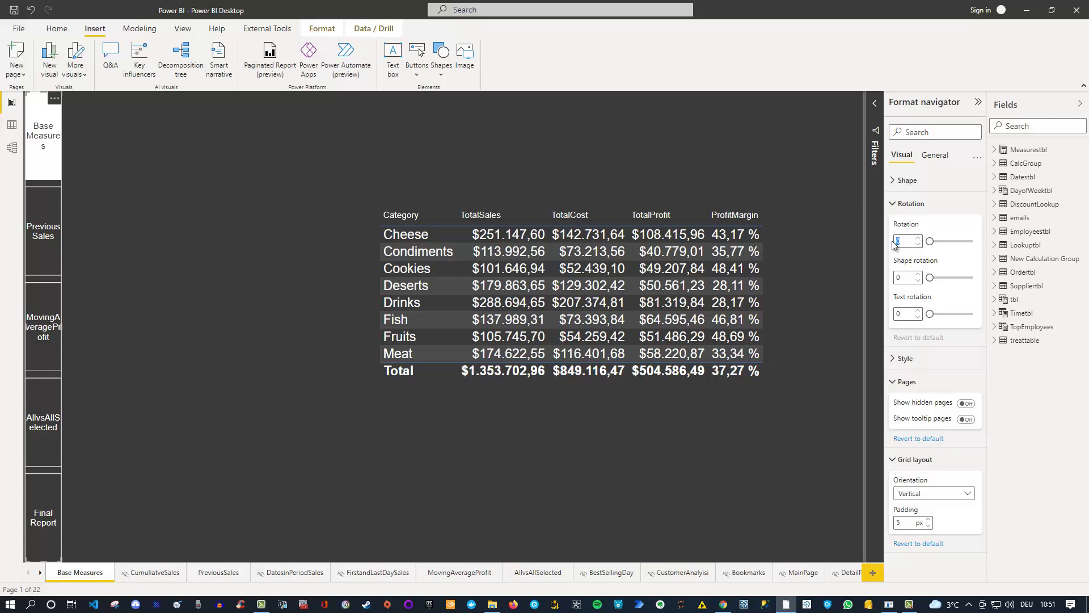
{"action": "type", "text": "90"}
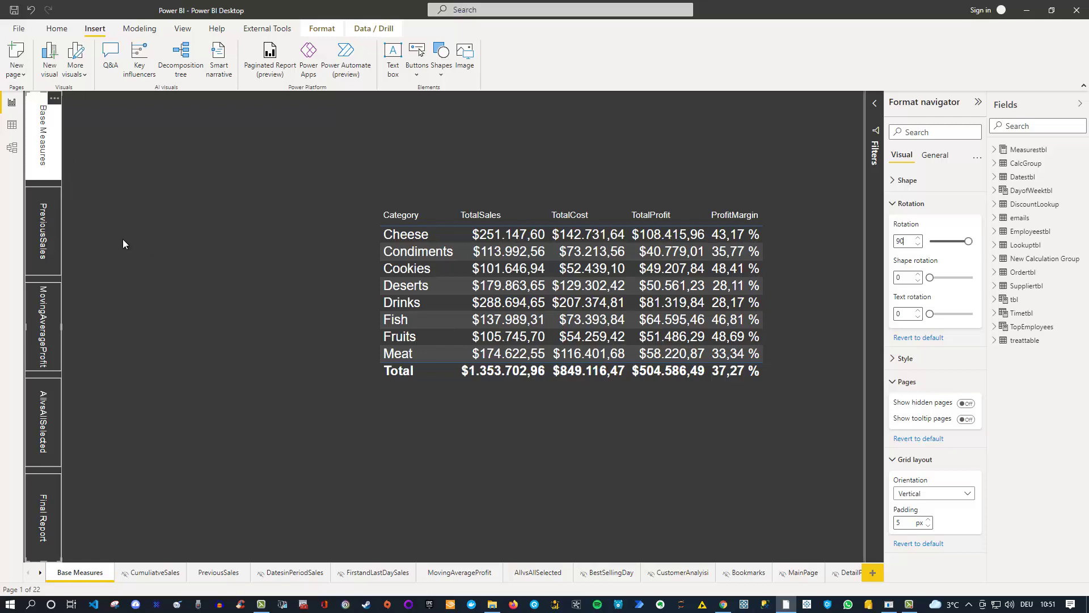
Step: Change the navigator tab shape to Parallelogram and deselect to preview it
{"action": "left_click", "coordinate": [896, 180]}
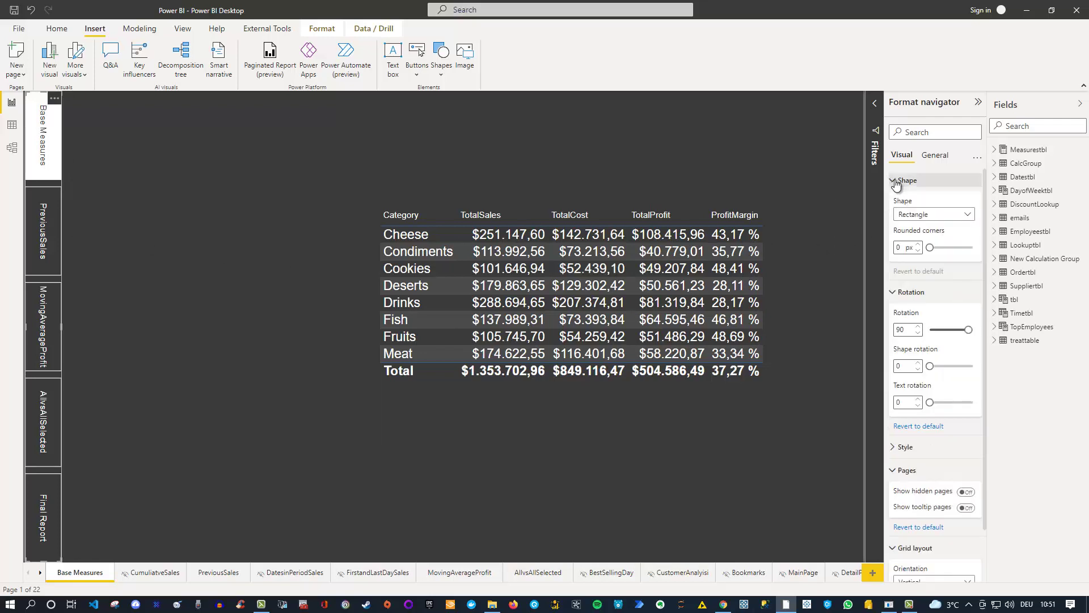
{"action": "left_click", "coordinate": [925, 215]}
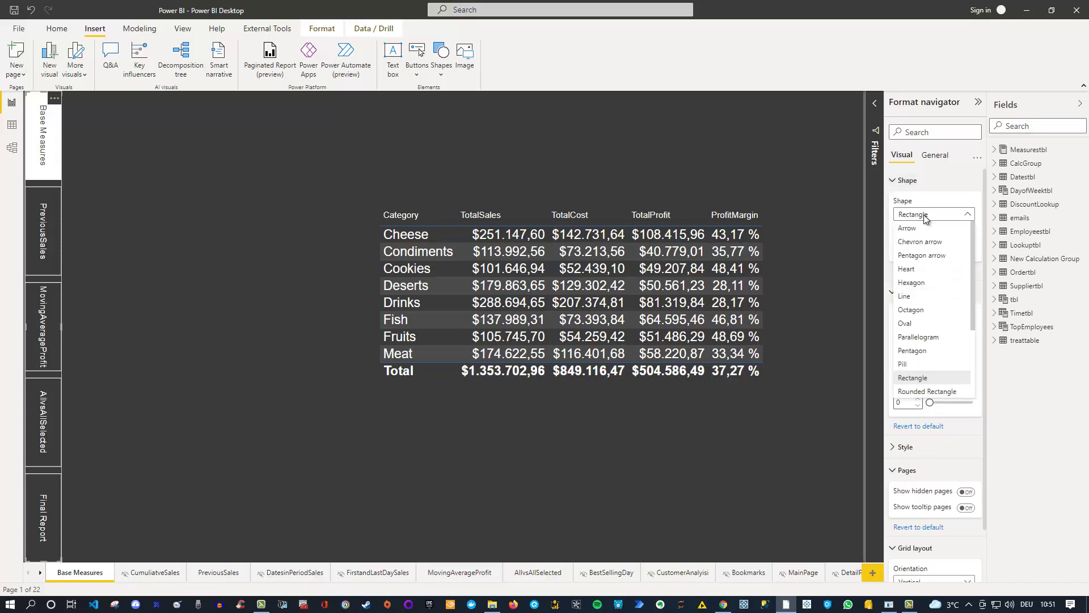
{"action": "left_click", "coordinate": [903, 339]}
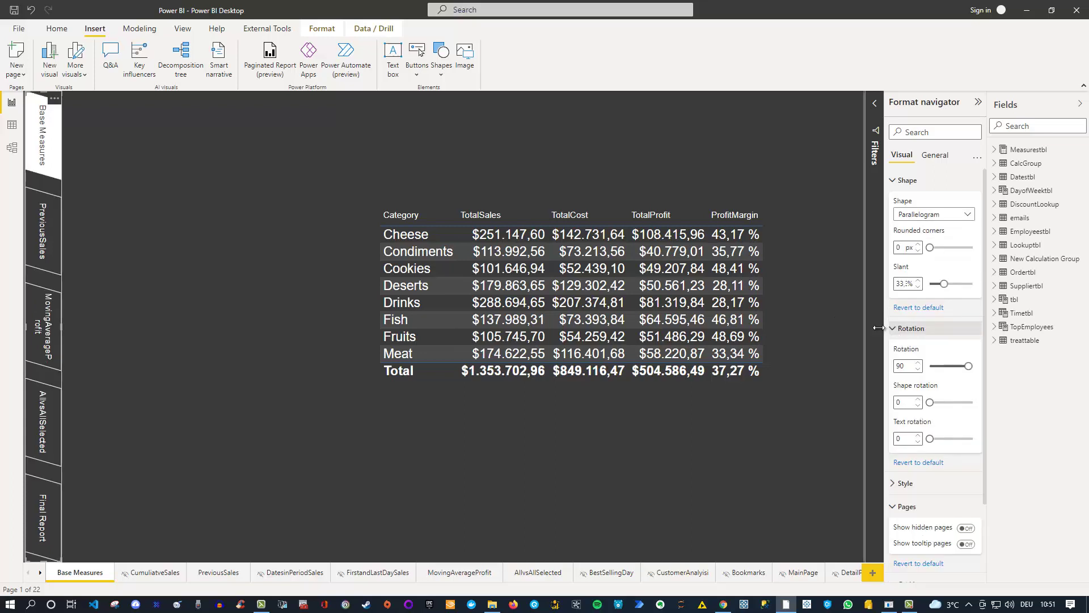
{"action": "left_click", "coordinate": [118, 172]}
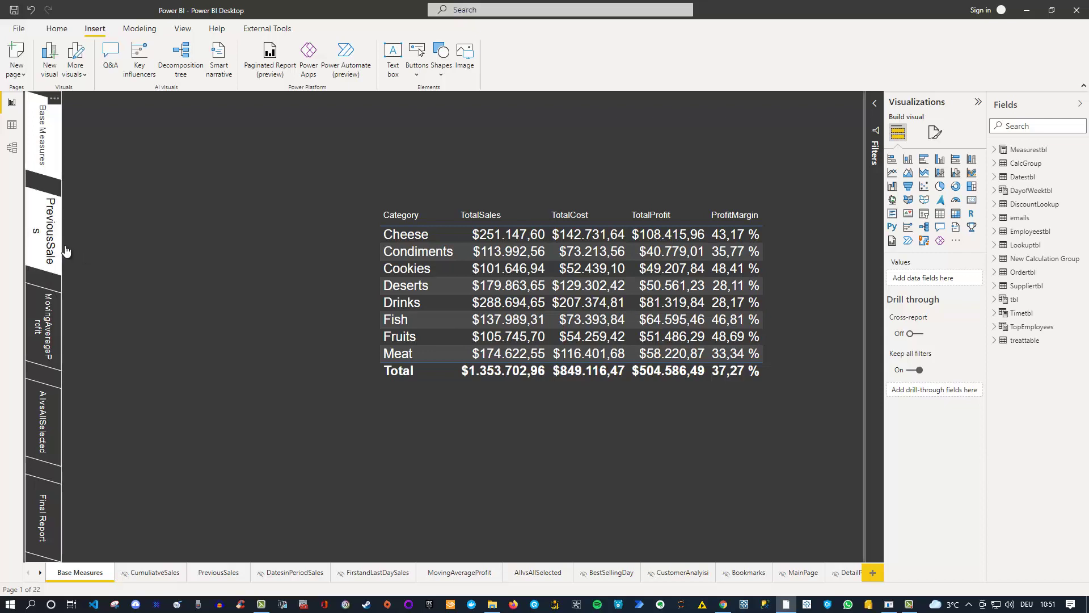
Step: Narrow the vertical navigator slightly from its right edge, then deselect to preview
{"action": "left_click", "coordinate": [54, 284]}
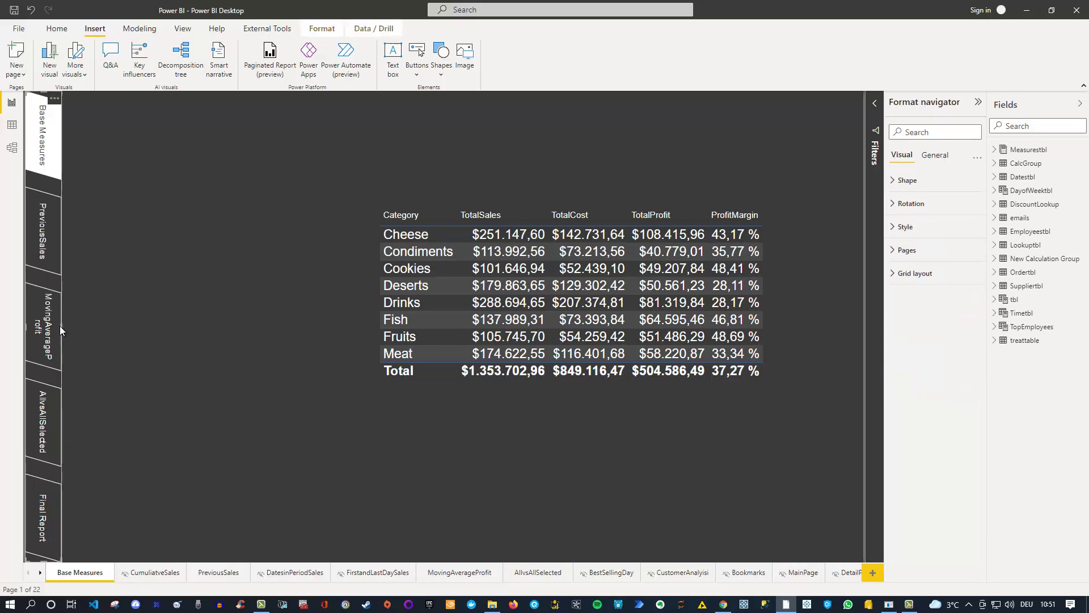
{"action": "left_click_drag", "start_coordinate": [59, 326], "coordinate": [52, 325]}
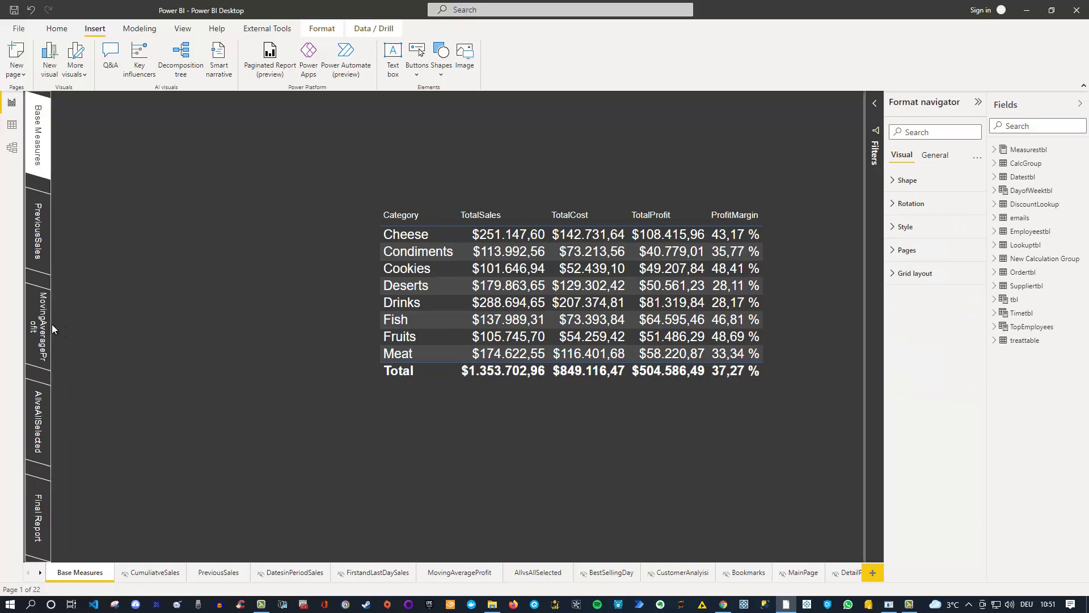
{"action": "left_click", "coordinate": [65, 322]}
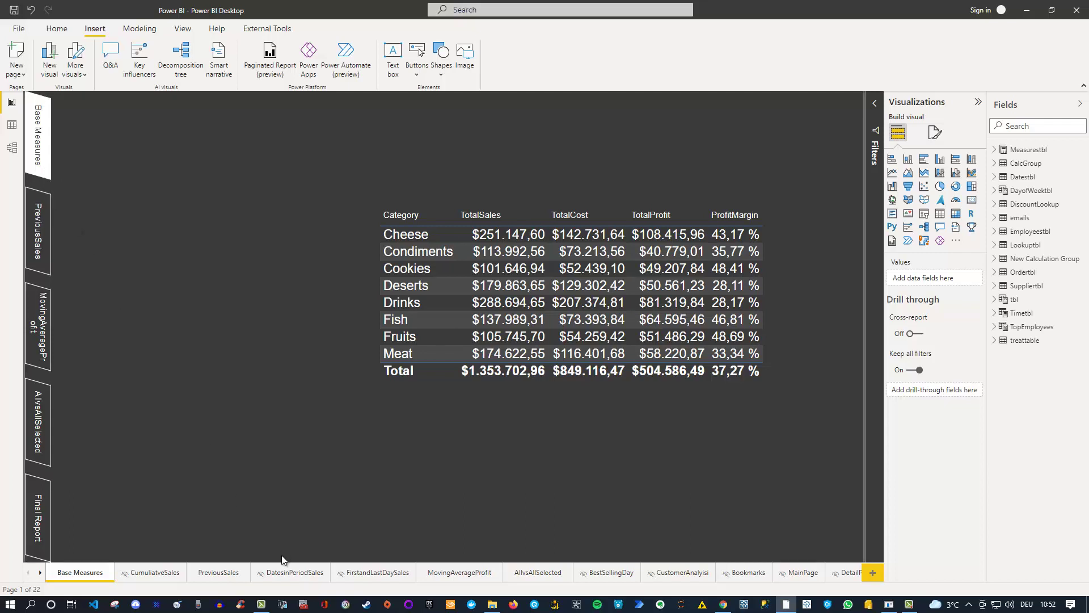
{"action": "right_click", "coordinate": [281, 574]}
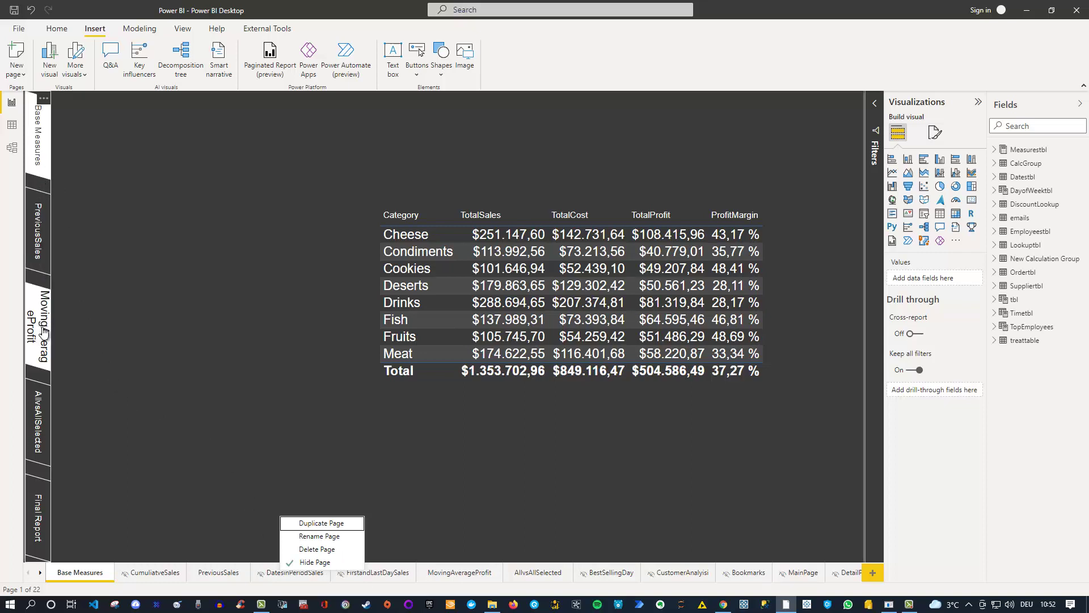
{"action": "left_click", "coordinate": [136, 332]}
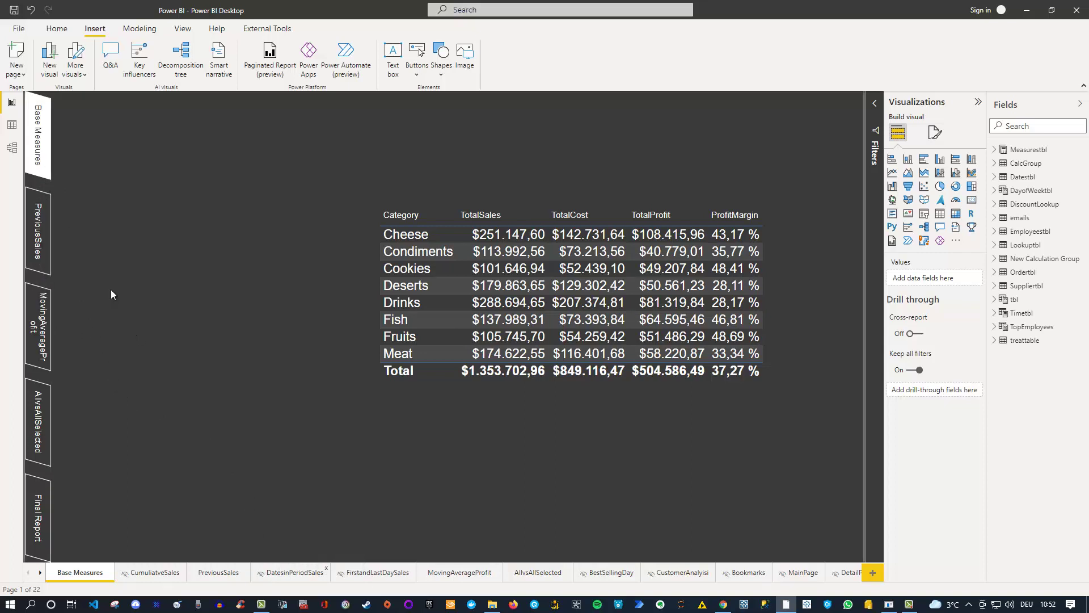
Step: Select the page navigator and review its Shape, Rotation and Default-state Style format settings
{"action": "left_click", "coordinate": [34, 186]}
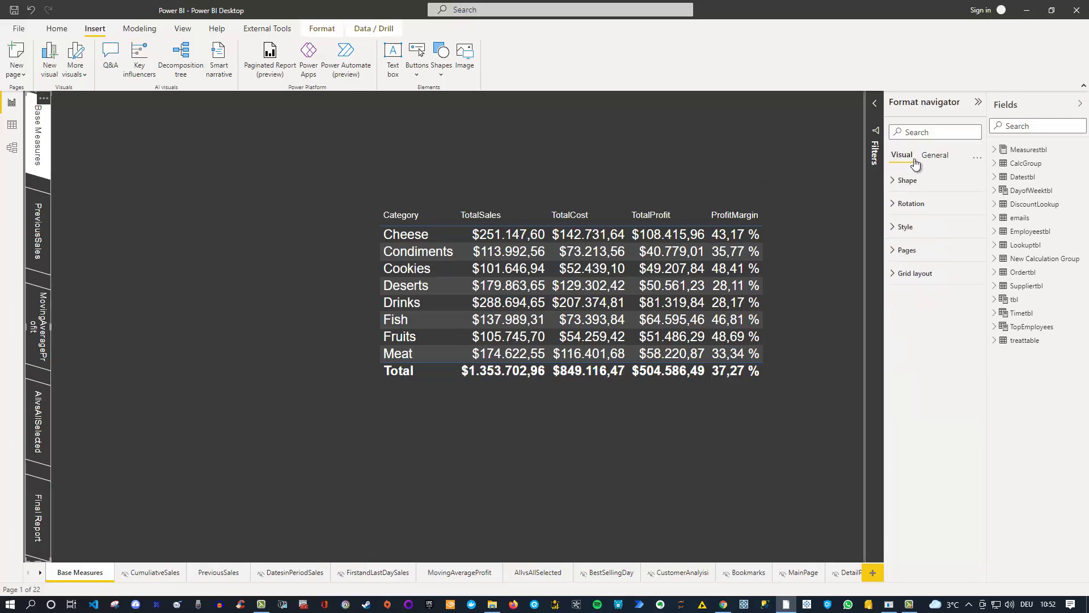
{"action": "left_click", "coordinate": [895, 188]}
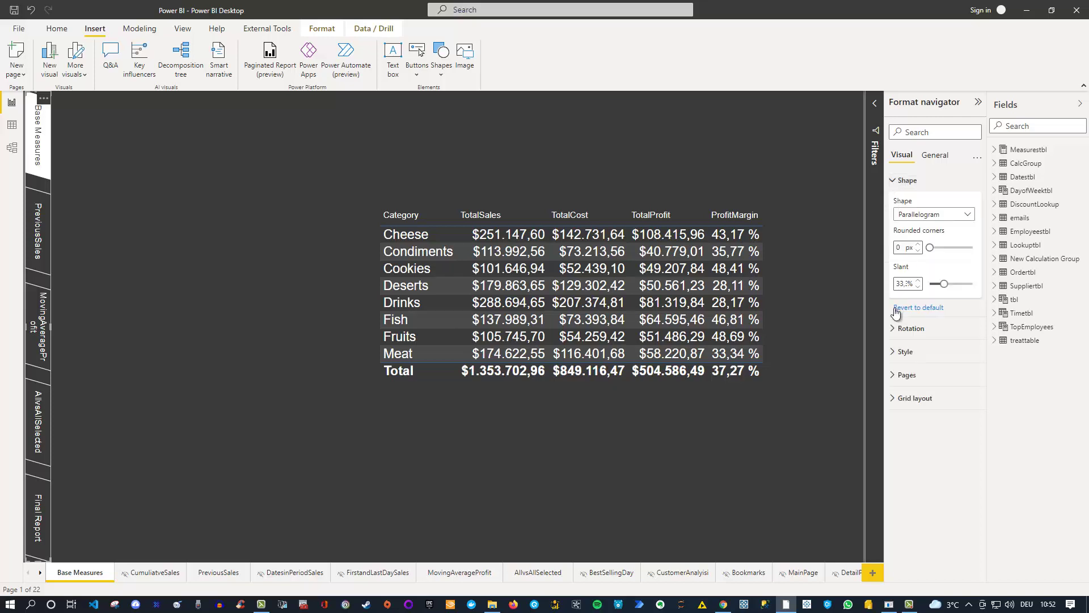
{"action": "left_click", "coordinate": [893, 329]}
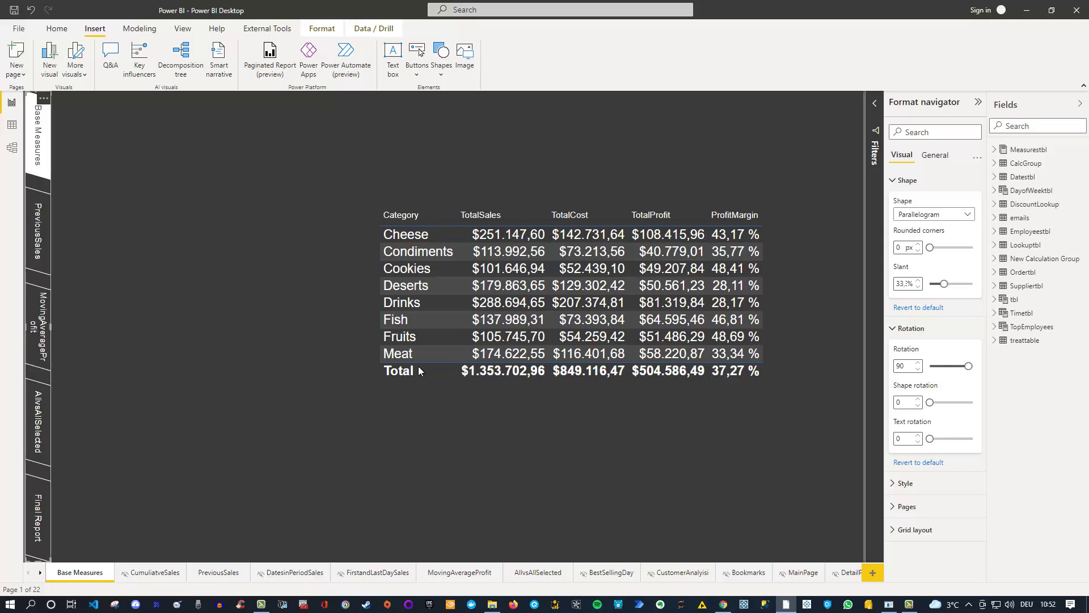
{"action": "left_click", "coordinate": [898, 483]}
{"action": "scroll", "coordinate": [920, 479], "scroll_direction": "down", "scroll_amount": 3}
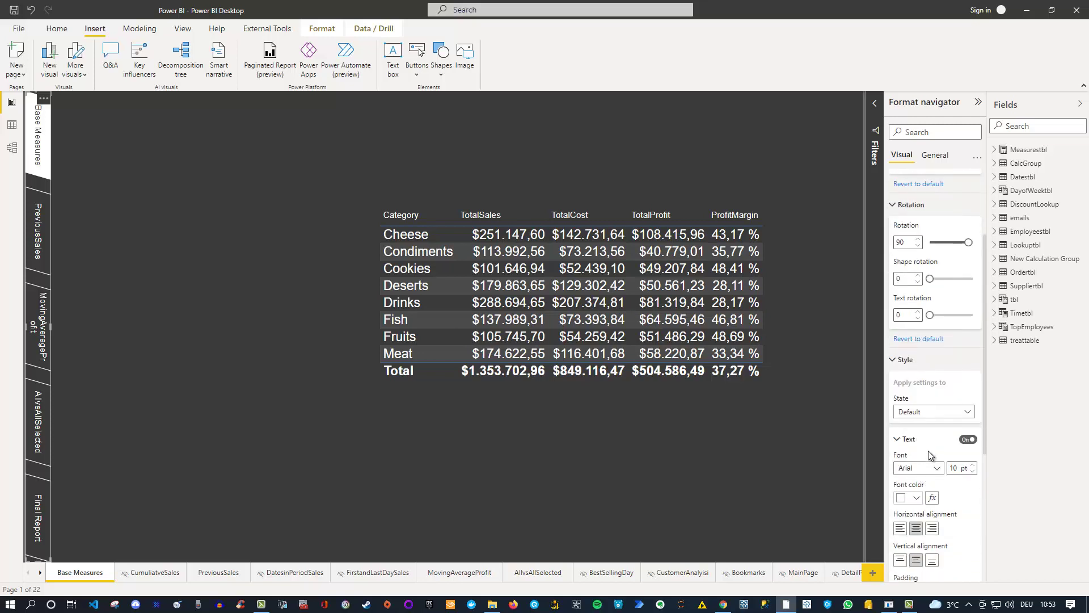
{"action": "scroll", "coordinate": [929, 451], "scroll_direction": "down", "scroll_amount": 1}
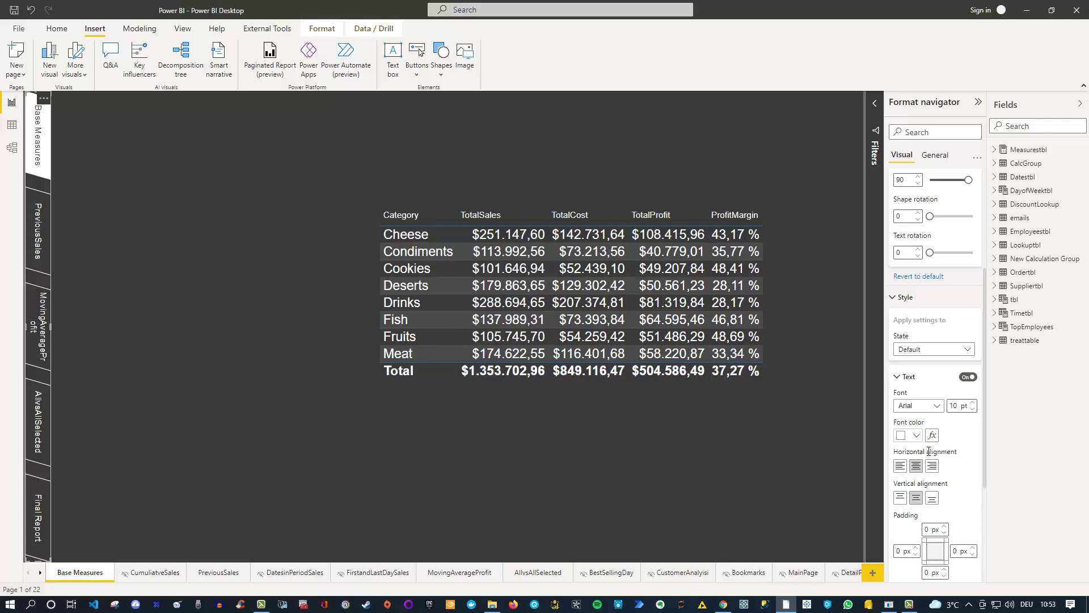
{"action": "scroll", "coordinate": [930, 454], "scroll_direction": "down", "scroll_amount": 1}
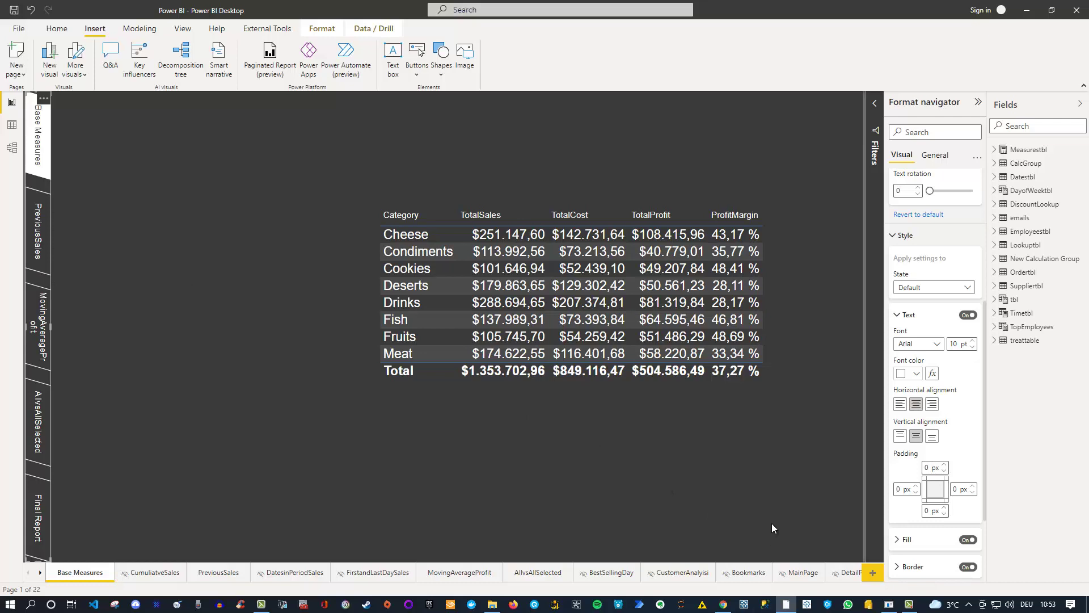
Step: Past the Border settings, step the navigator's Grid layout padding down from 5 px to 1 px
{"action": "left_click", "coordinate": [898, 567]}
{"action": "scroll", "coordinate": [922, 534], "scroll_direction": "down", "scroll_amount": 3}
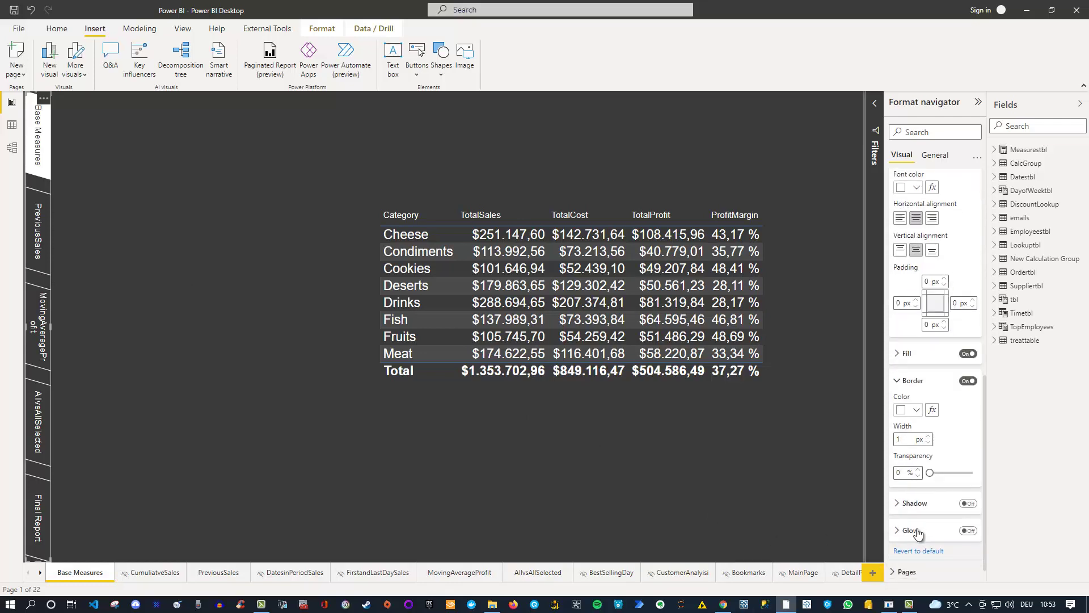
{"action": "scroll", "coordinate": [926, 536], "scroll_direction": "down", "scroll_amount": 1}
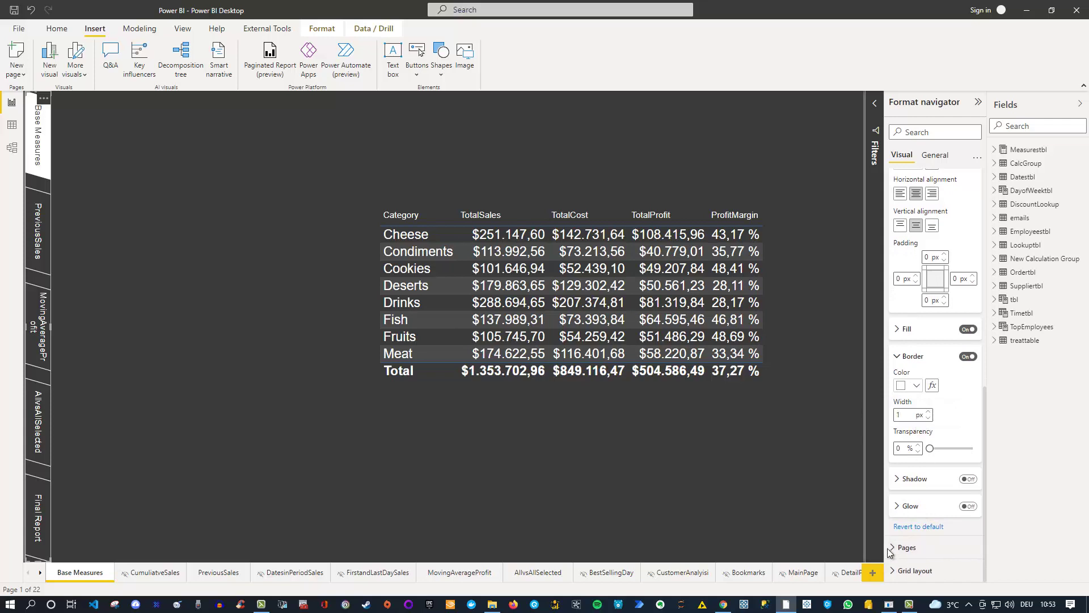
{"action": "left_click", "coordinate": [897, 570]}
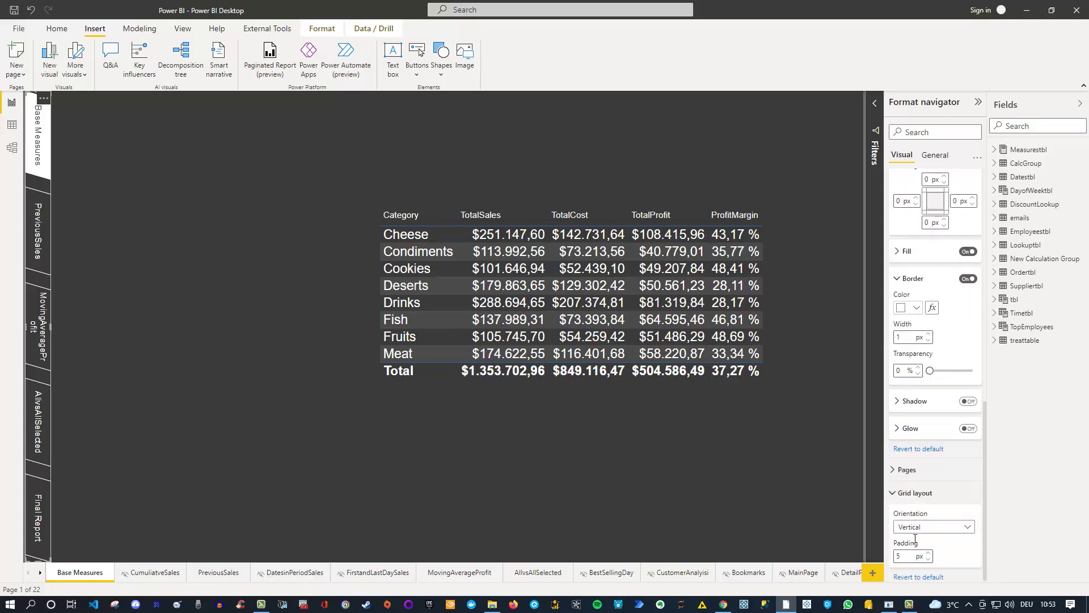
{"action": "left_click", "coordinate": [929, 555]}
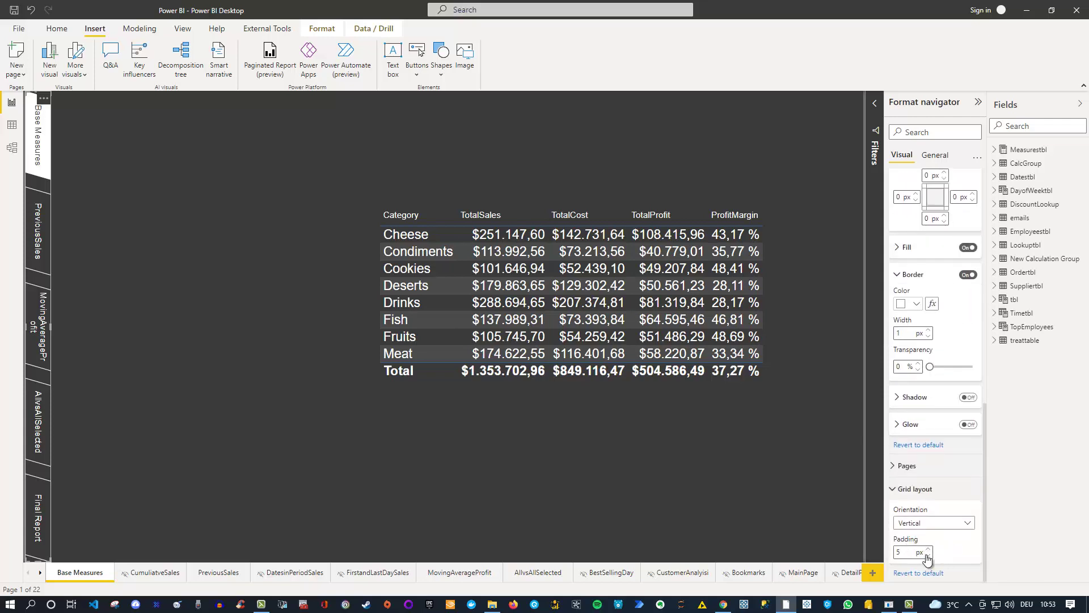
{"action": "left_click", "coordinate": [929, 556]}
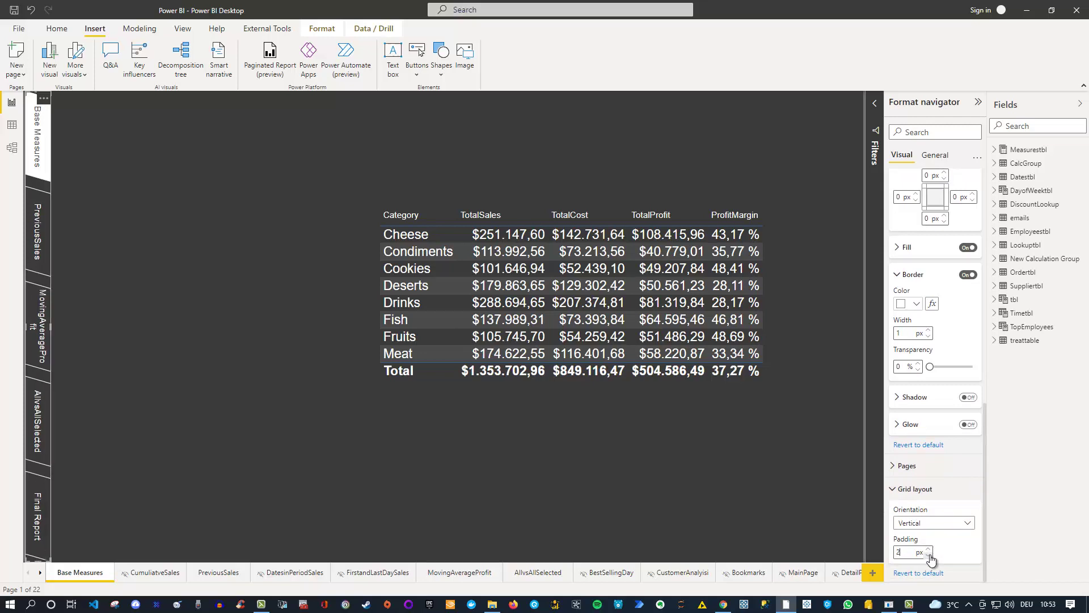
{"action": "left_click", "coordinate": [929, 556]}
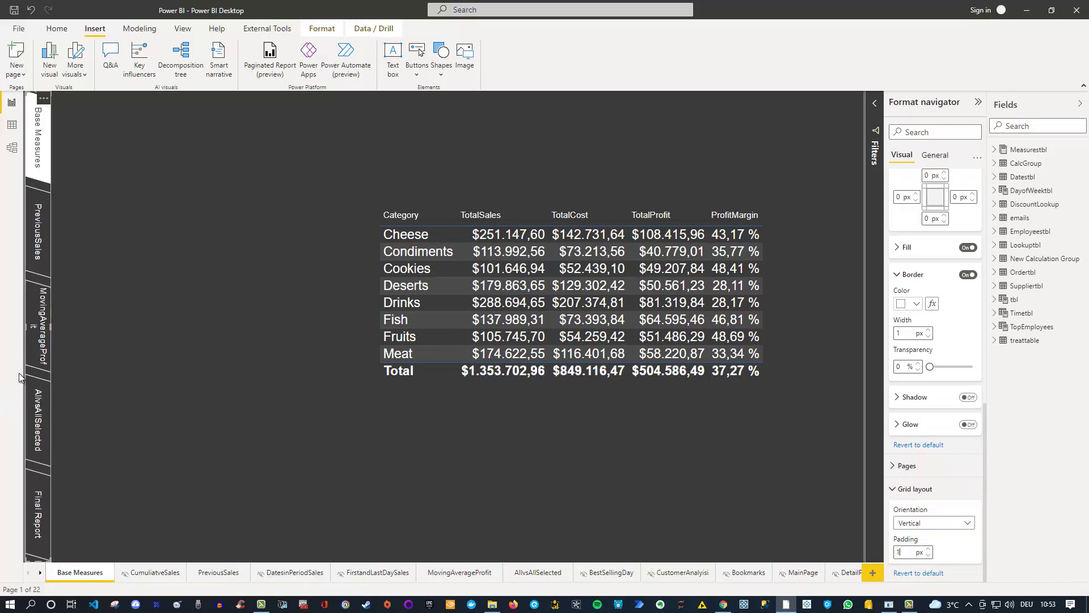